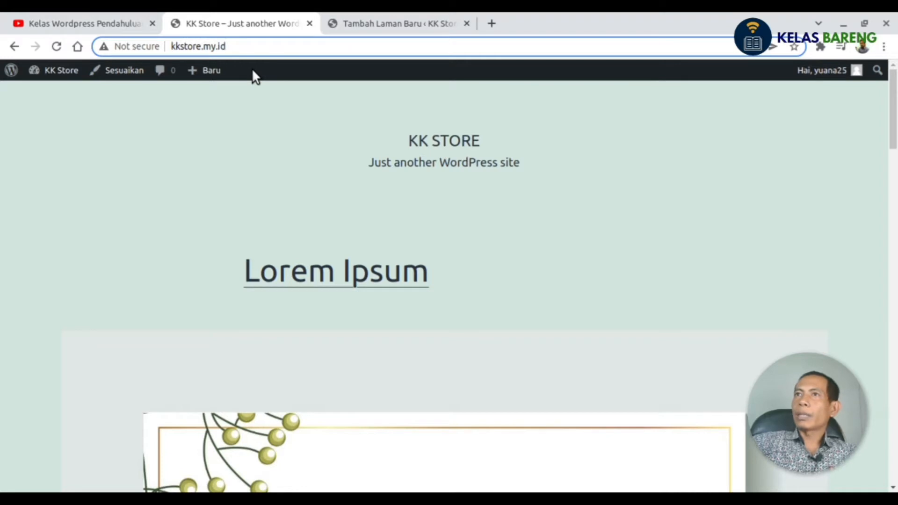
# Open the KK Store admin dashboard from the live site
pyautogui.moveTo(72, 71)
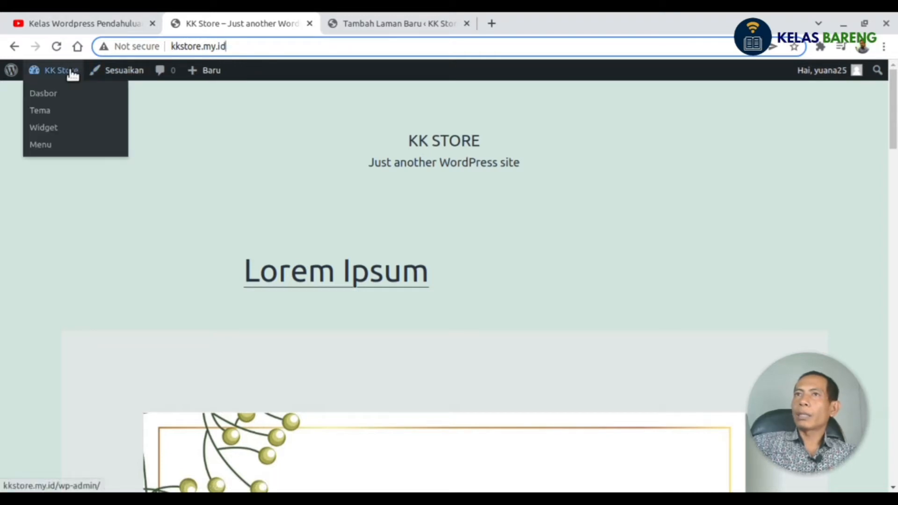
pyautogui.click(49, 91)
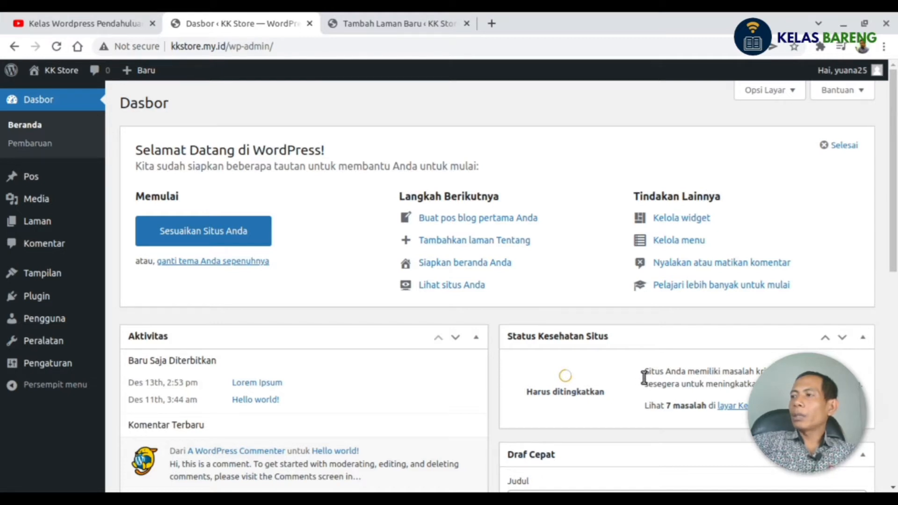
# Switch to the already open new-page form in the classic editor and examine its content area
pyautogui.click(379, 24)
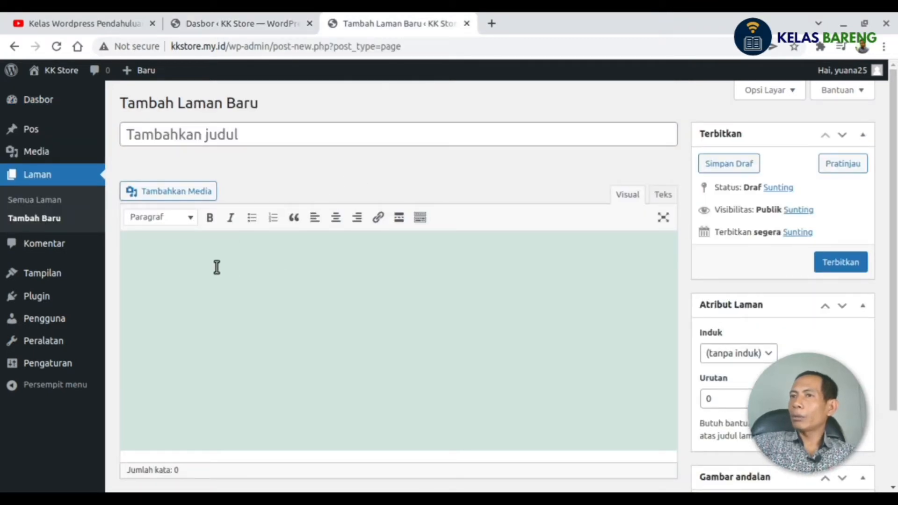
pyautogui.click(238, 268)
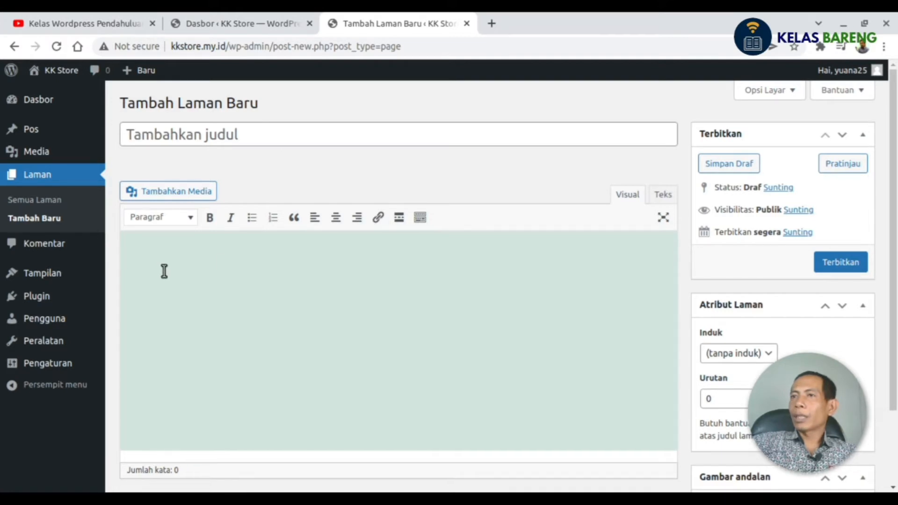
# Return to the dashboard, add a new page from the Laman list and place the cursor in its empty first block
pyautogui.click(216, 24)
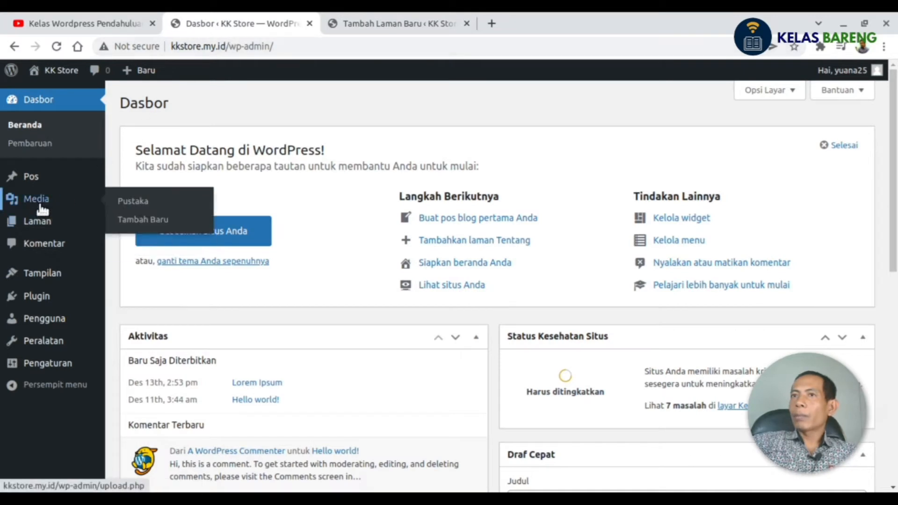
pyautogui.click(40, 220)
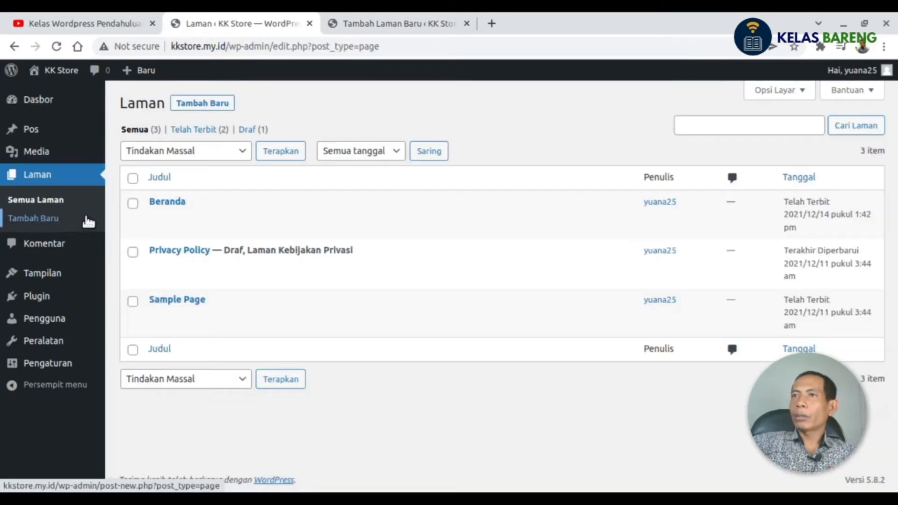
pyautogui.click(213, 104)
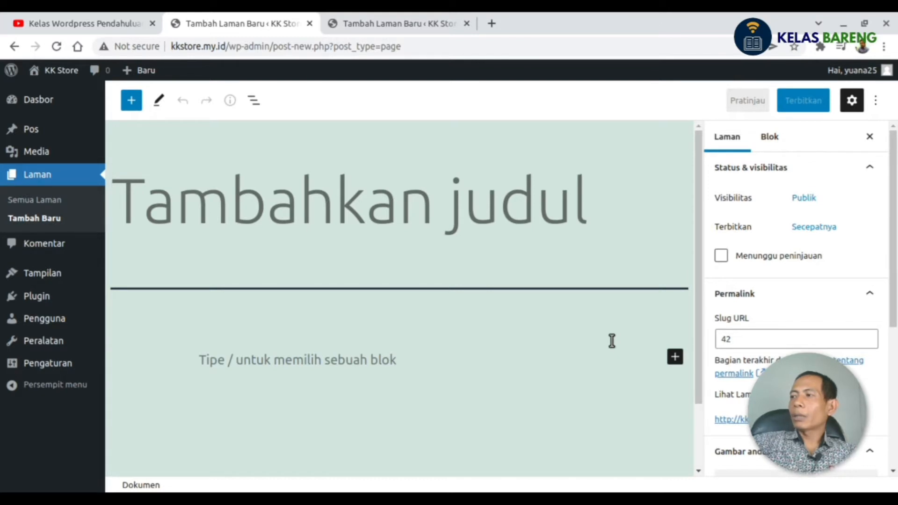
pyautogui.click(218, 354)
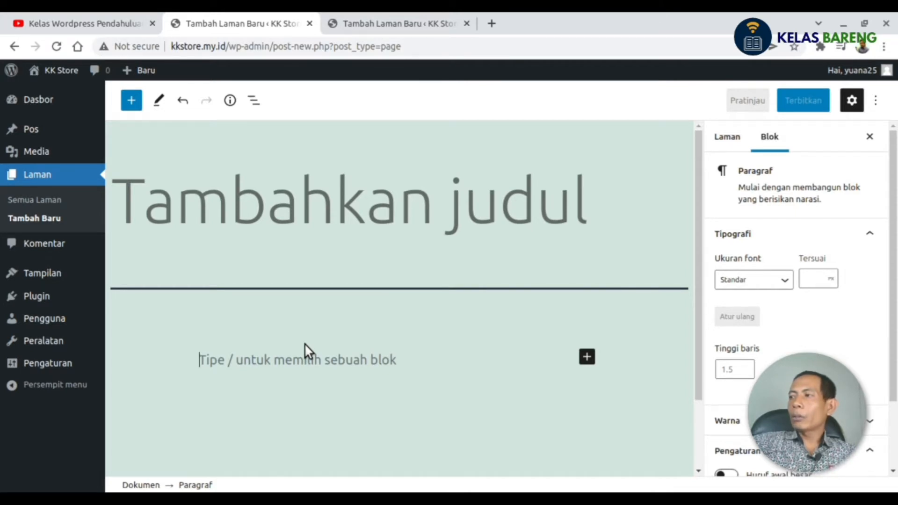
pyautogui.click(267, 339)
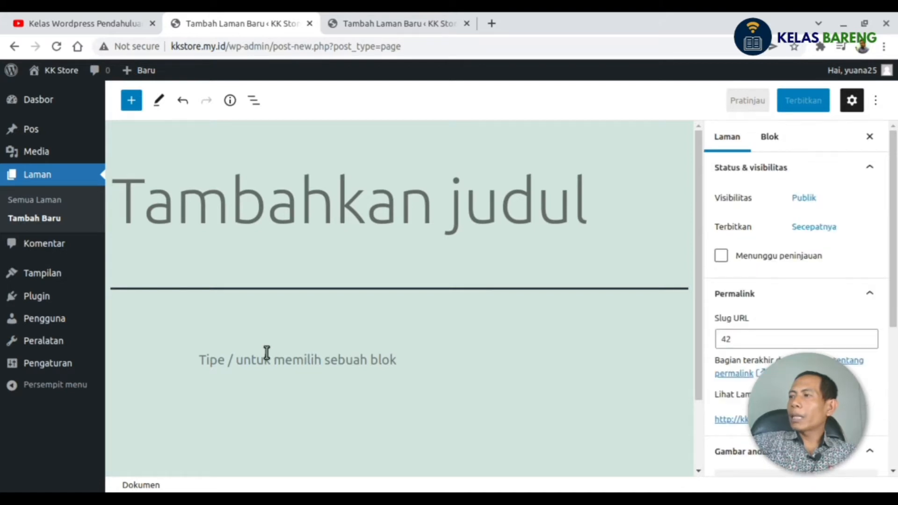
pyautogui.click(267, 354)
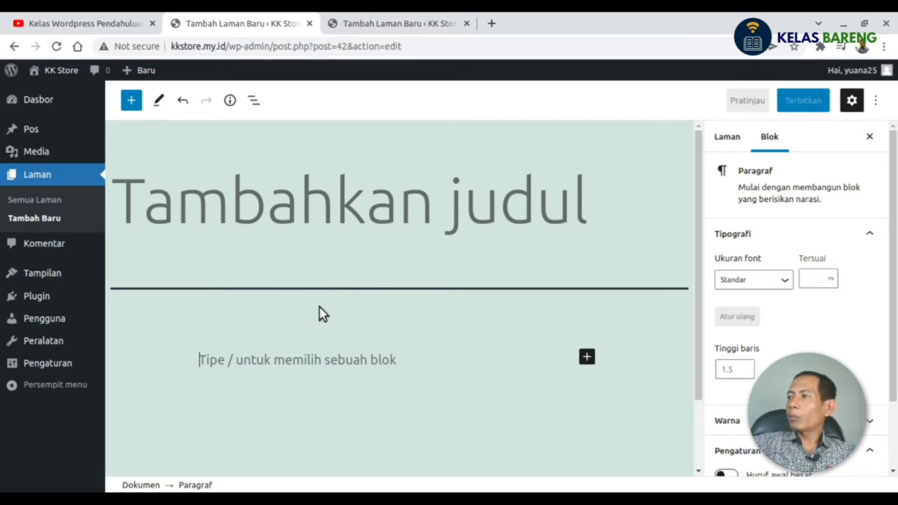
# Insert a table block with 2 columns and 2 rows into the page content
pyautogui.click(132, 104)
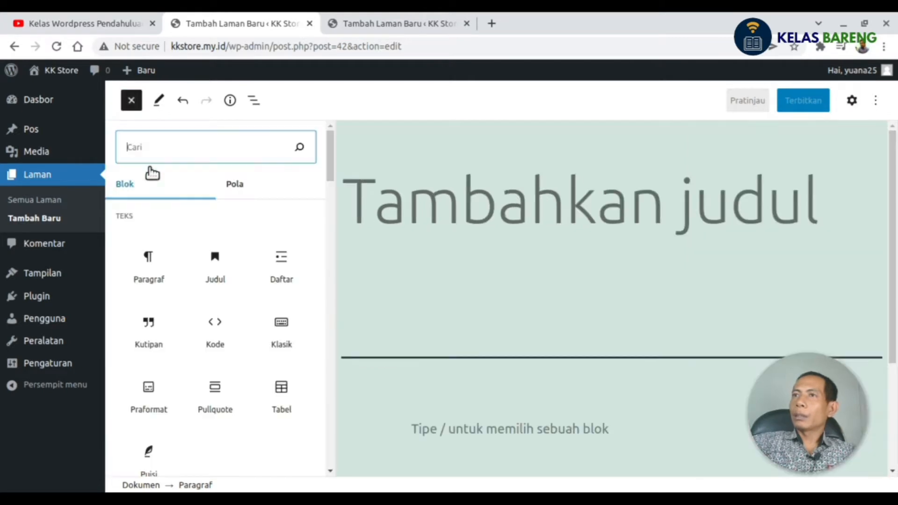
pyautogui.click(282, 387)
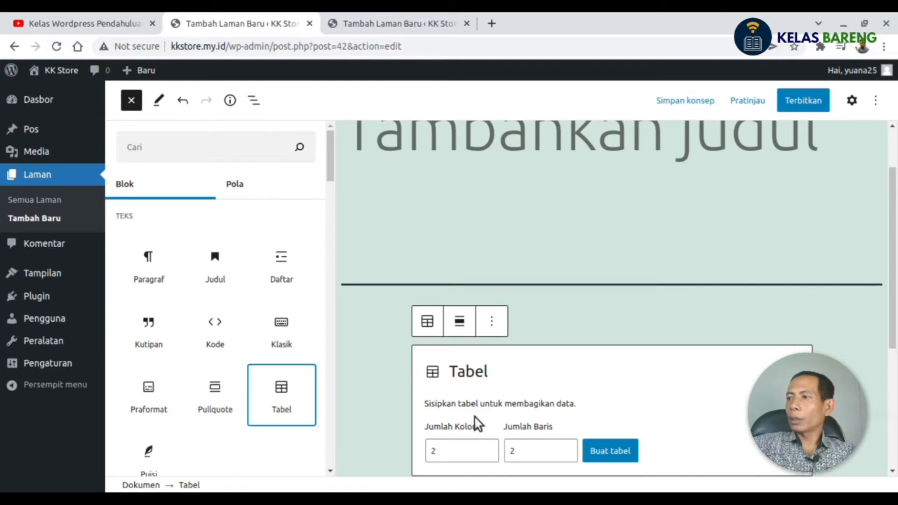
pyautogui.scroll(-2, 475, 418)
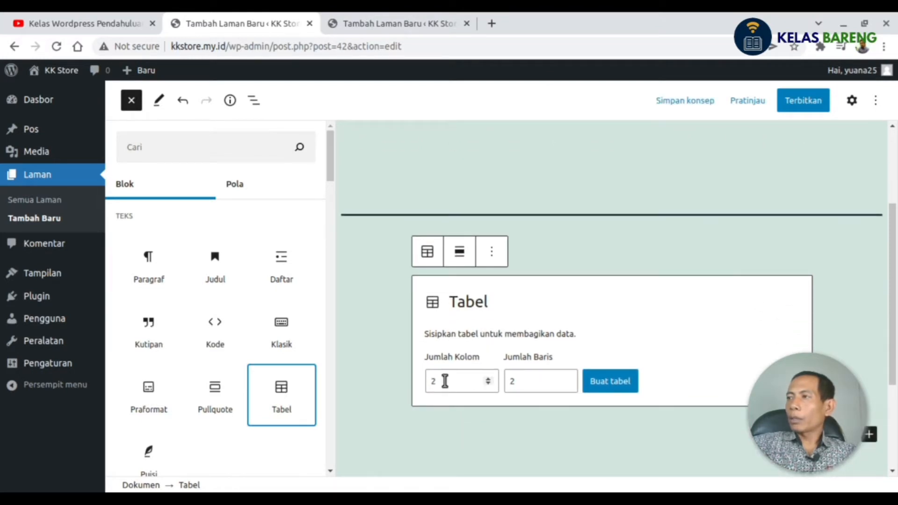
pyautogui.click(444, 382)
pyautogui.click(410, 309)
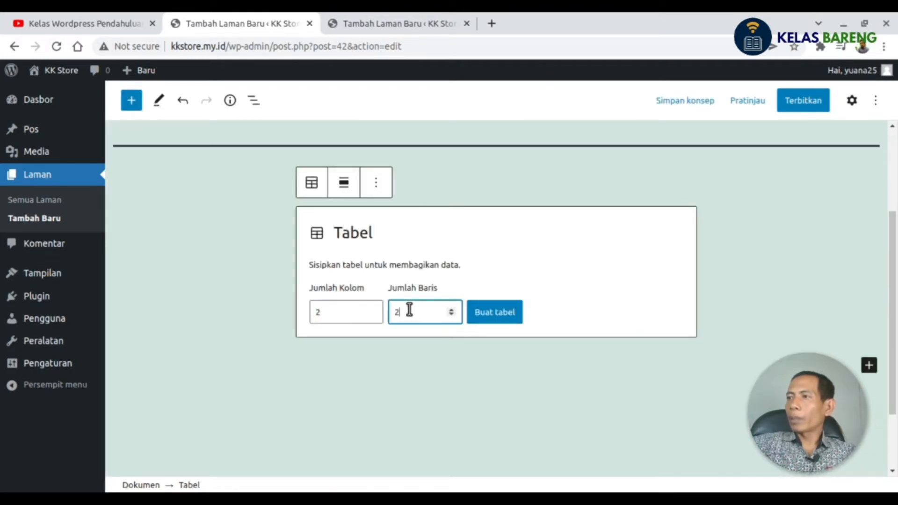
pyautogui.click(489, 313)
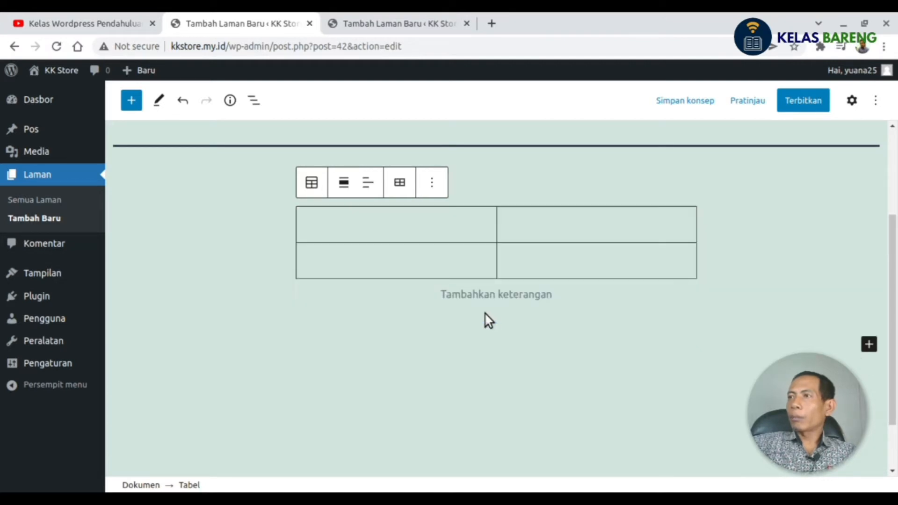
# Try out the cells of the new table, and remove the table block from the page
pyautogui.click(471, 233)
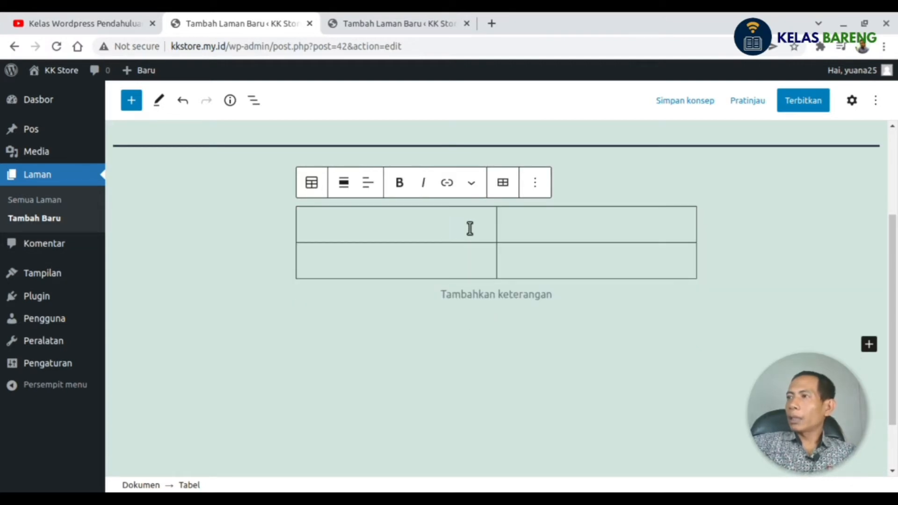
pyautogui.click(503, 225)
pyautogui.click(443, 262)
pyautogui.click(535, 183)
pyautogui.scroll(-2, 551, 236)
pyautogui.click(554, 246)
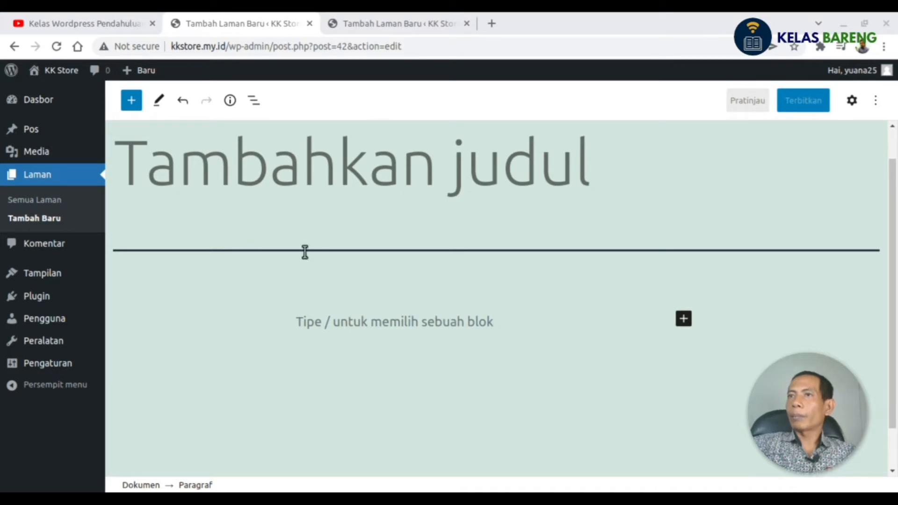
# Paste the copied multi-paragraph Lorem ipsum text into the empty paragraph block
pyautogui.click(393, 323)
pyautogui.hotkey('ctrl', 'v')
pyautogui.scroll(5, 381, 290)
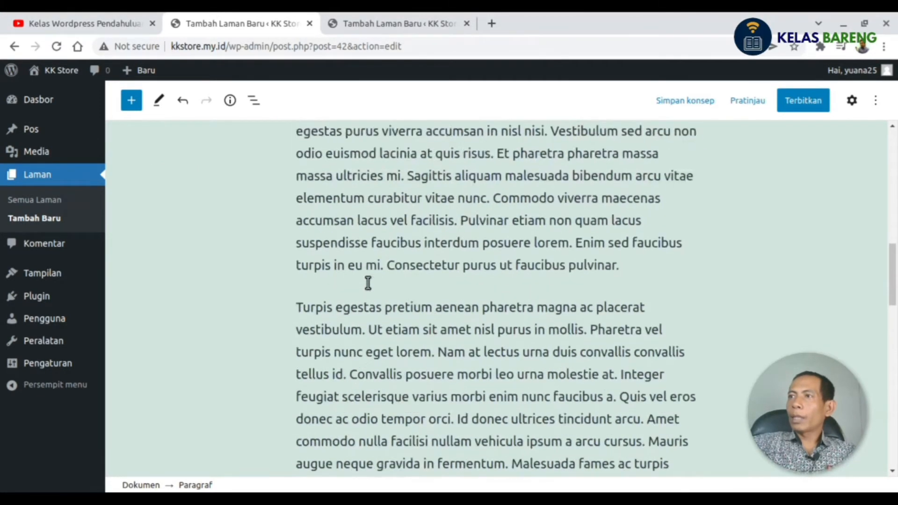
pyautogui.scroll(10, 368, 282)
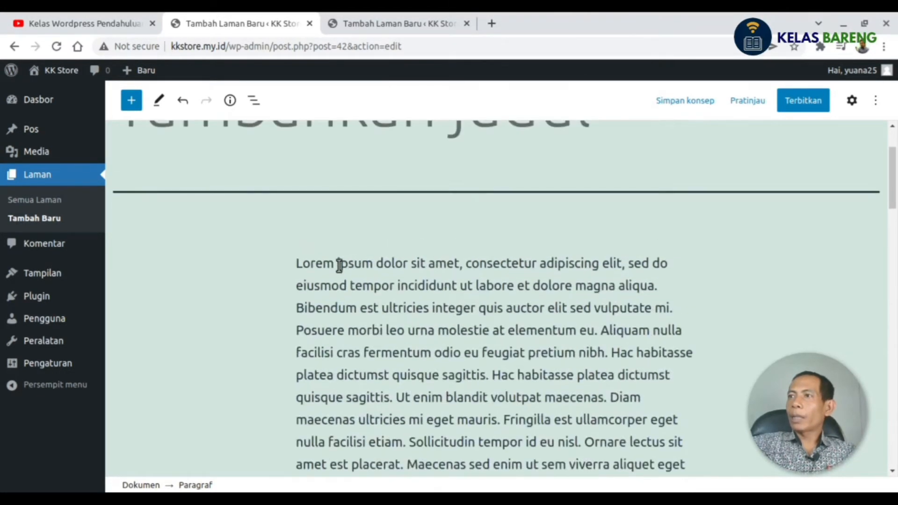
# Move the opening "Lorem ipsum dolor sit amet" paragraph down one position, below the "Nunc lobortis" paragraph
pyautogui.click(343, 269)
pyautogui.scroll(-1, 358, 272)
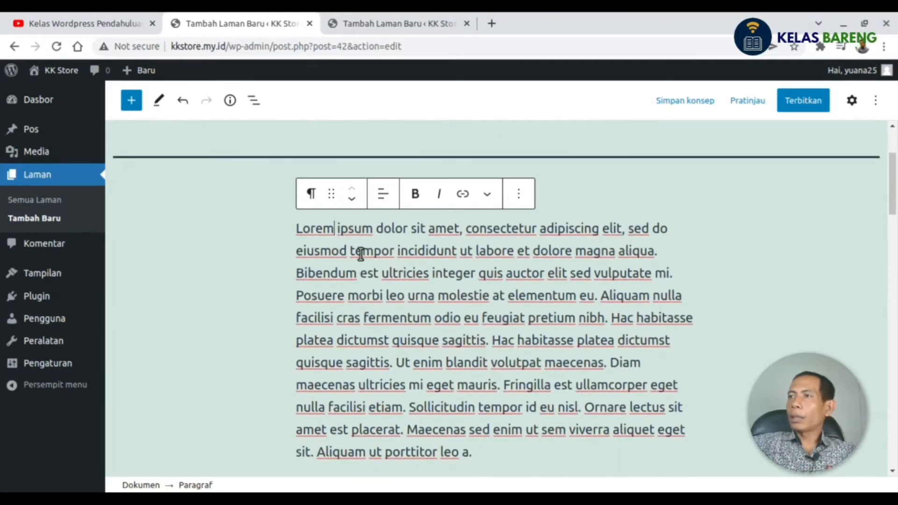
pyautogui.click(351, 201)
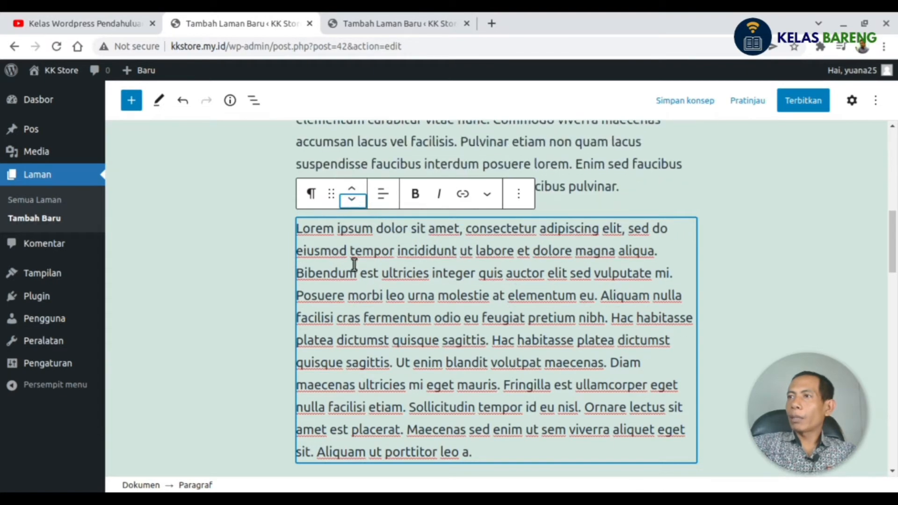
# Move the "Lorem ipsum dolor sit amet" paragraph back up to the start of the content
pyautogui.scroll(2, 336, 333)
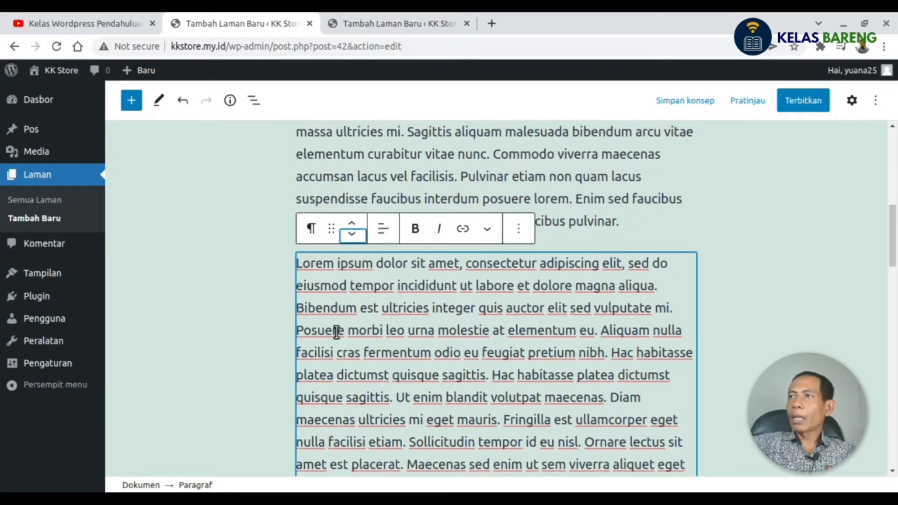
pyautogui.scroll(3, 336, 332)
pyautogui.moveTo(332, 299); pyautogui.dragTo(347, 331)
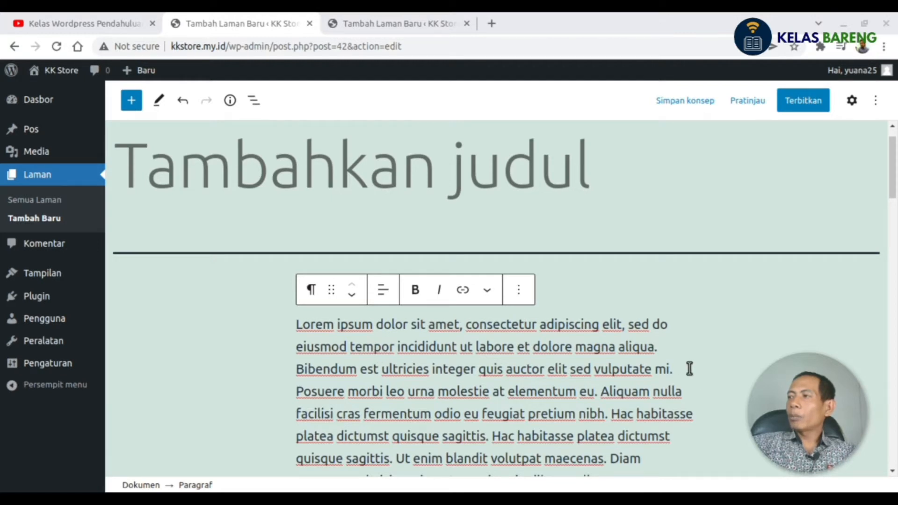
pyautogui.click(369, 346)
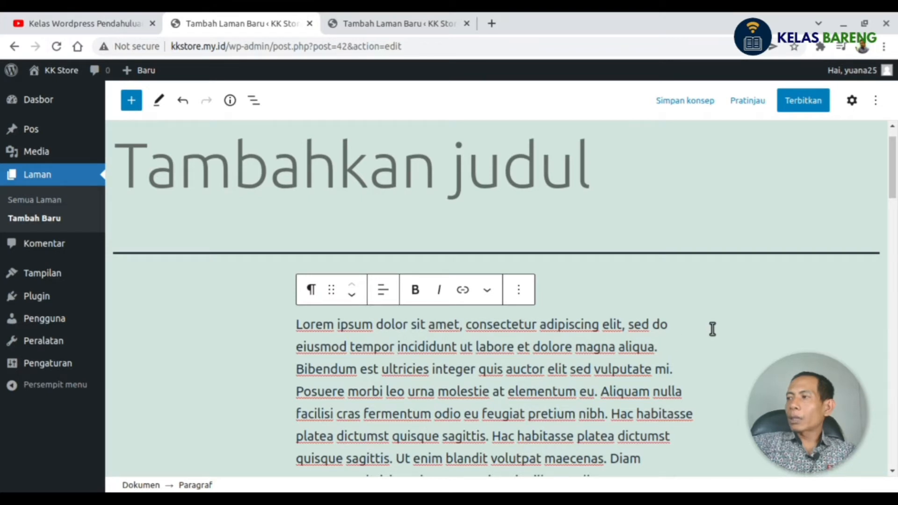
# Title the page "Belajar Blok Editor"
pyautogui.click(204, 221)
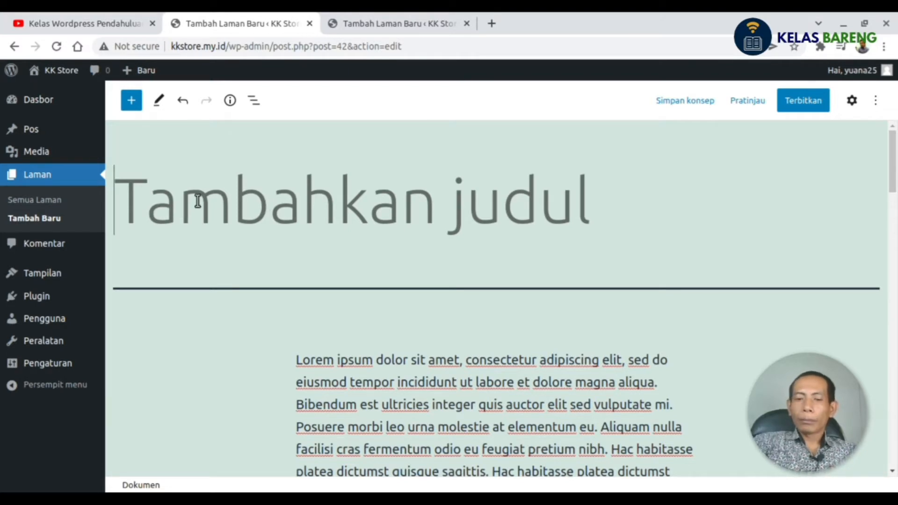
pyautogui.write('Belaj')
pyautogui.press('BackSpace')
pyautogui.write('jar')
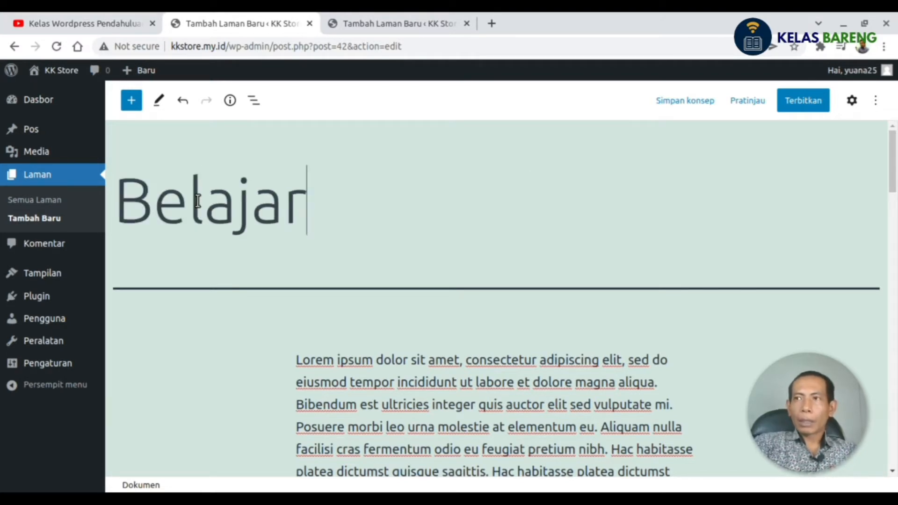
pyautogui.write(' Blok Editor')
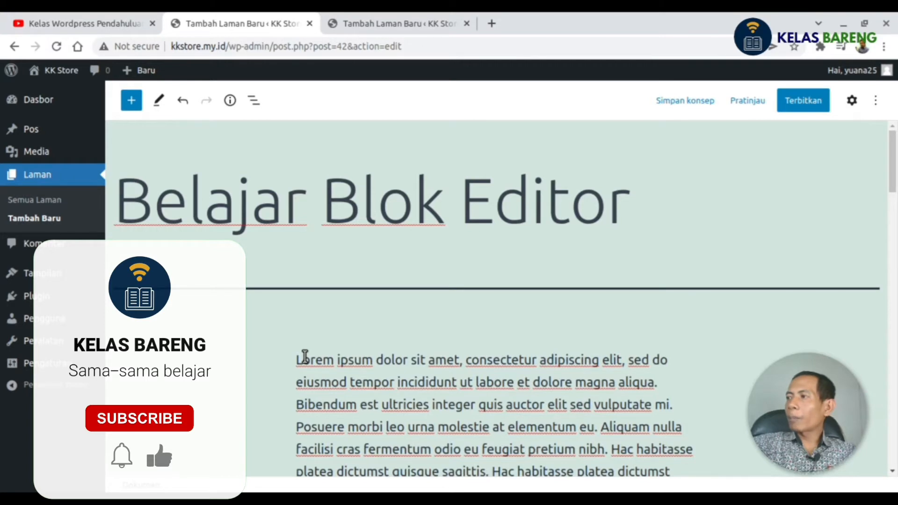
# Select the first paragraph block and examine the insertion point between it and the second paragraph
pyautogui.scroll(-1, 305, 357)
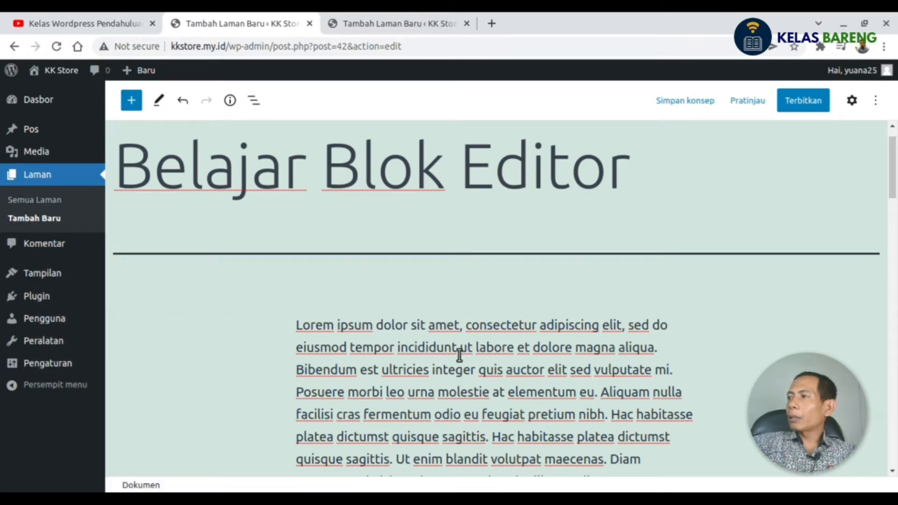
pyautogui.scroll(-6, 440, 346)
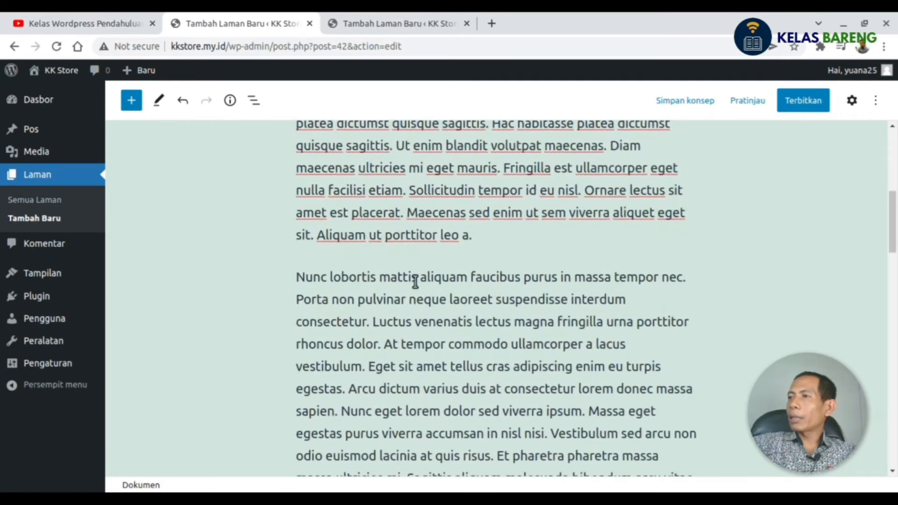
pyautogui.click(405, 239)
pyautogui.moveTo(496, 257)
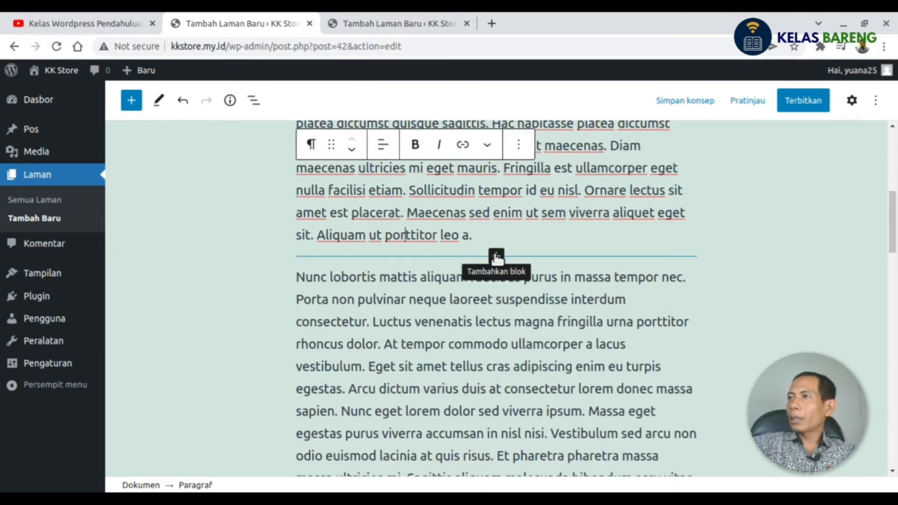
pyautogui.scroll(-3, 414, 294)
pyautogui.scroll(2, 414, 294)
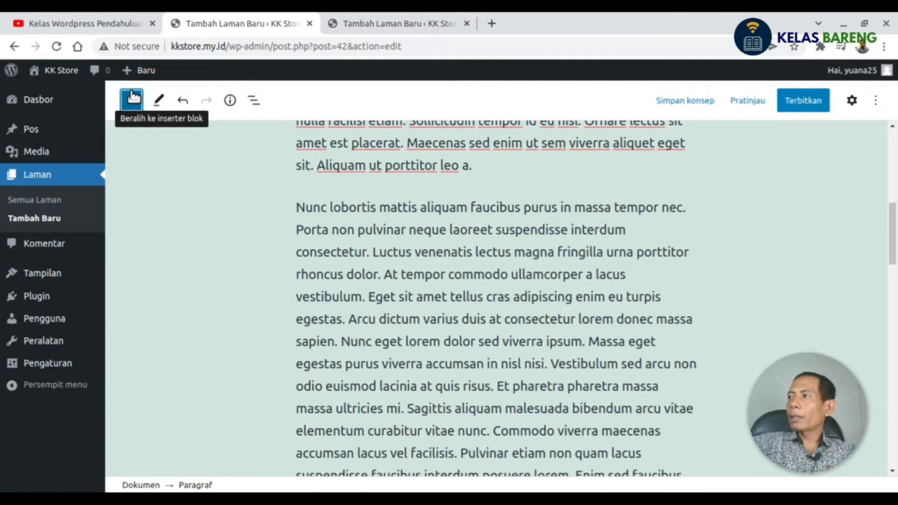
# Open the block inserter and examine the available blocks by category, from Teks, Media and Desain through Widget, Tema and Sematan
pyautogui.click(132, 100)
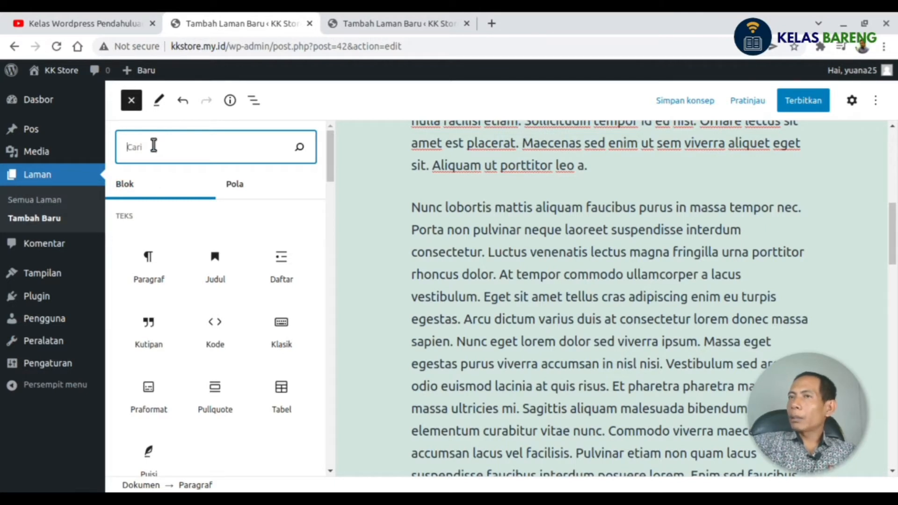
pyautogui.moveTo(167, 279)
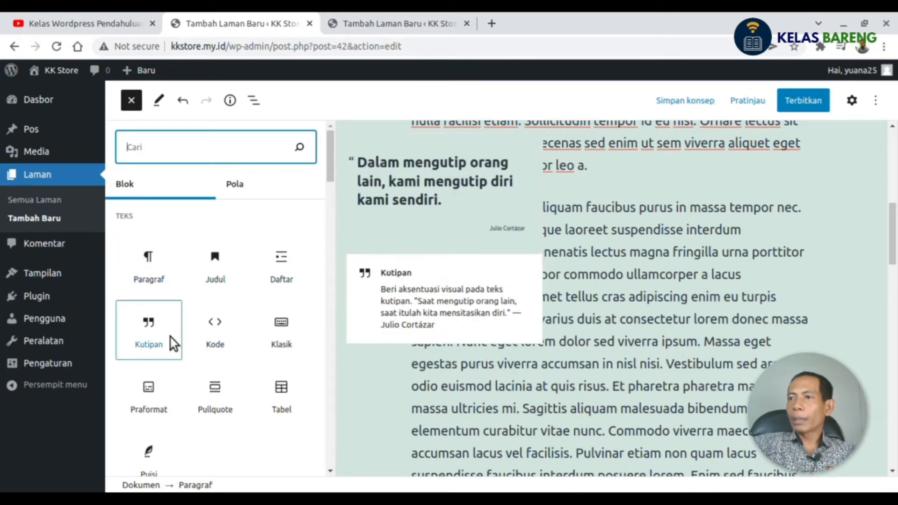
pyautogui.scroll(-4, 214, 357)
pyautogui.scroll(-2, 215, 358)
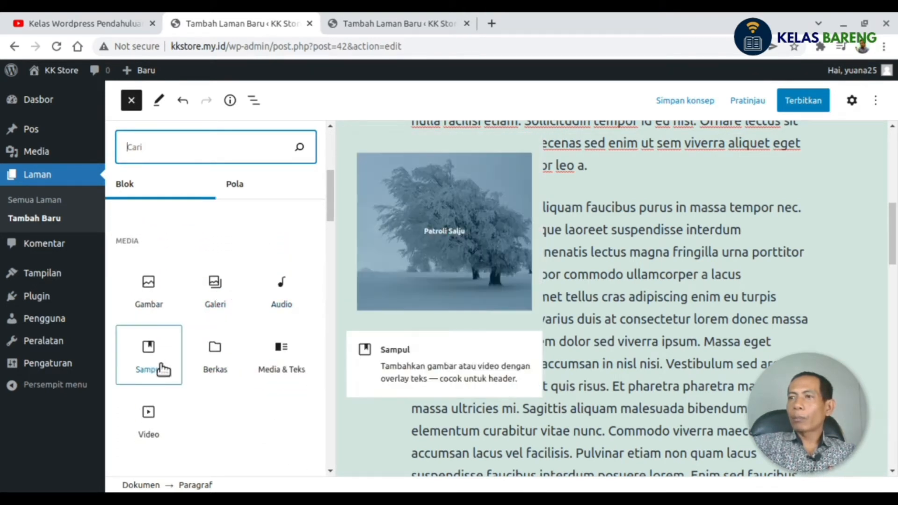
pyautogui.scroll(-2, 170, 329)
pyautogui.scroll(-3, 170, 329)
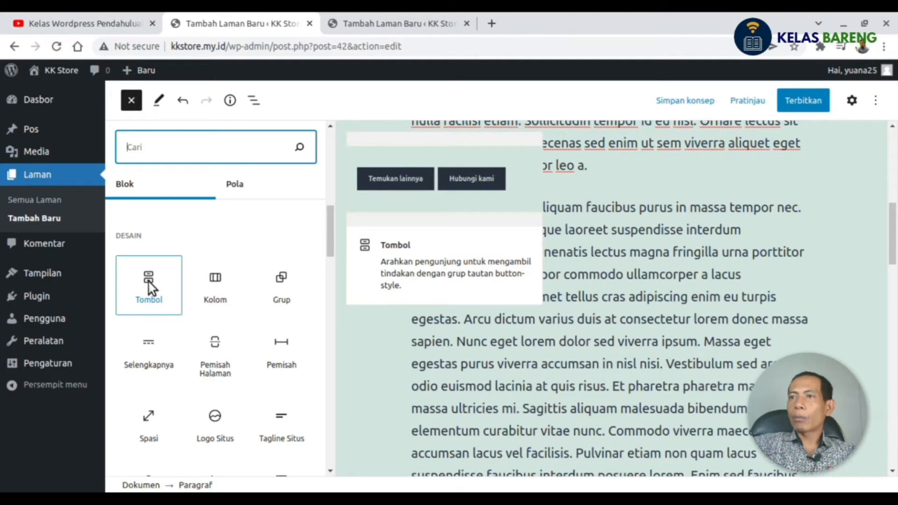
pyautogui.moveTo(155, 366)
pyautogui.moveTo(215, 366)
pyautogui.scroll(-3, 234, 367)
pyautogui.scroll(-5, 235, 367)
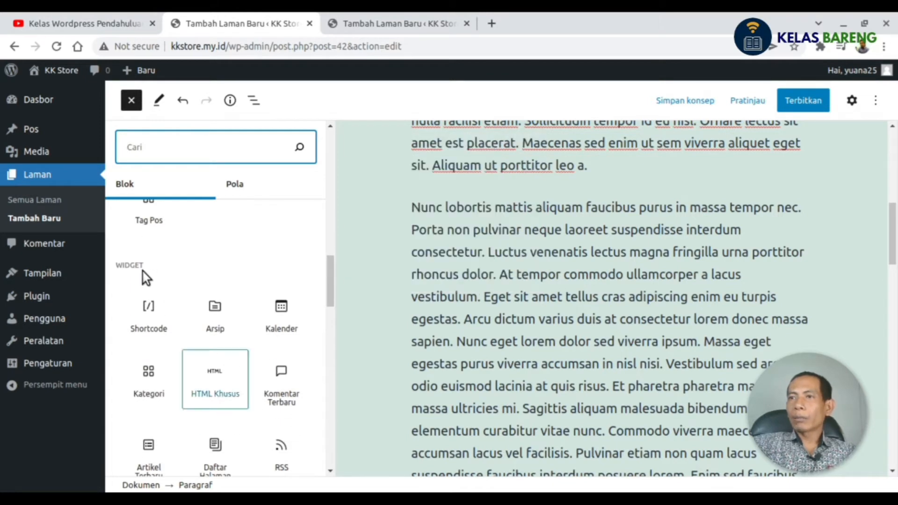
pyautogui.moveTo(148, 322)
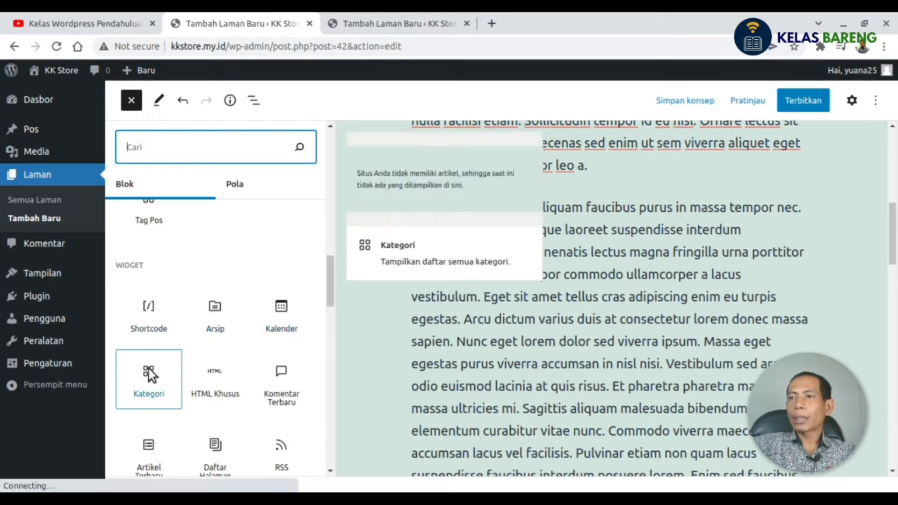
pyautogui.scroll(-2, 154, 375)
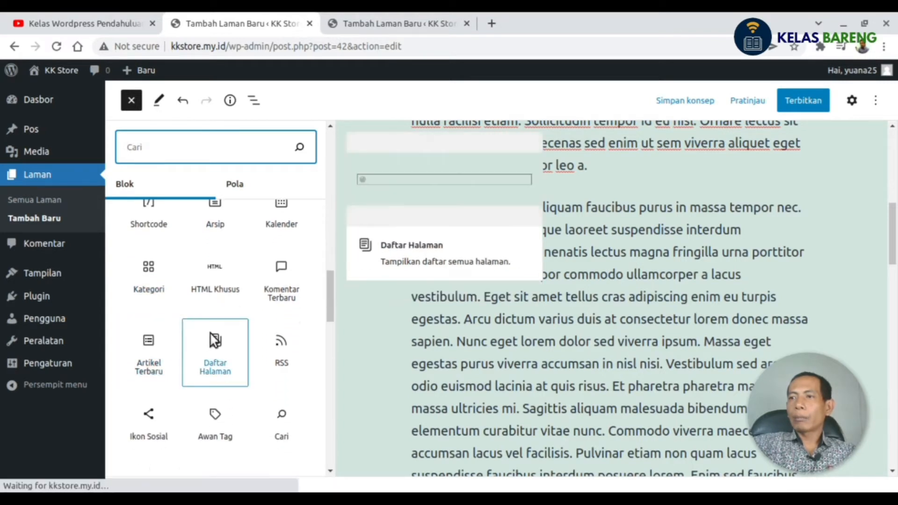
pyautogui.scroll(-5, 213, 339)
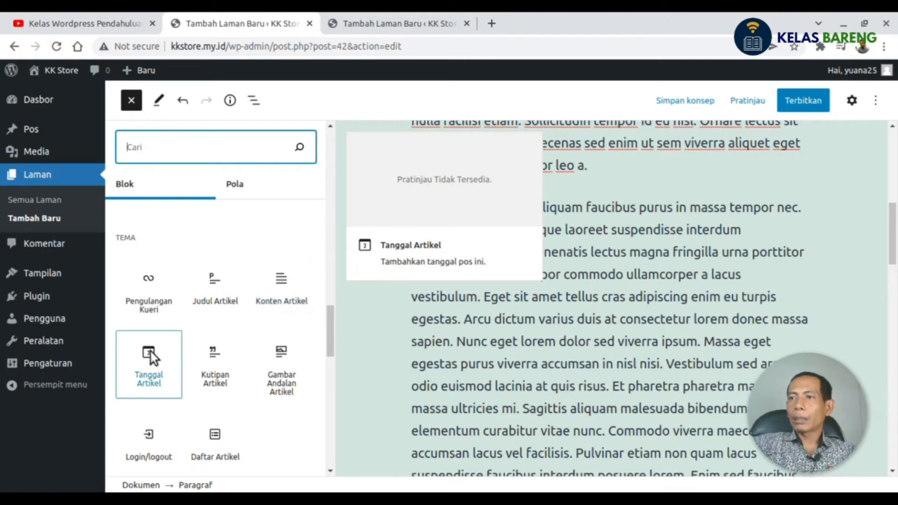
pyautogui.scroll(-4, 265, 374)
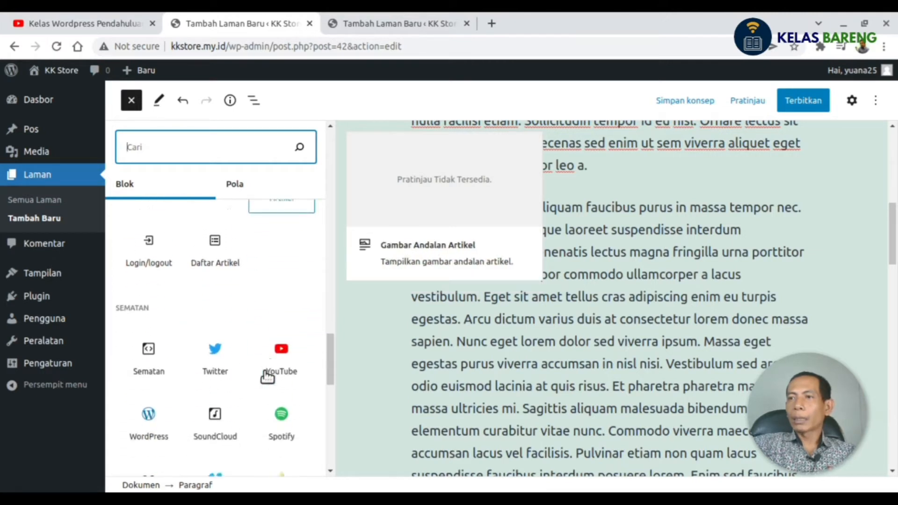
pyautogui.scroll(-2, 266, 374)
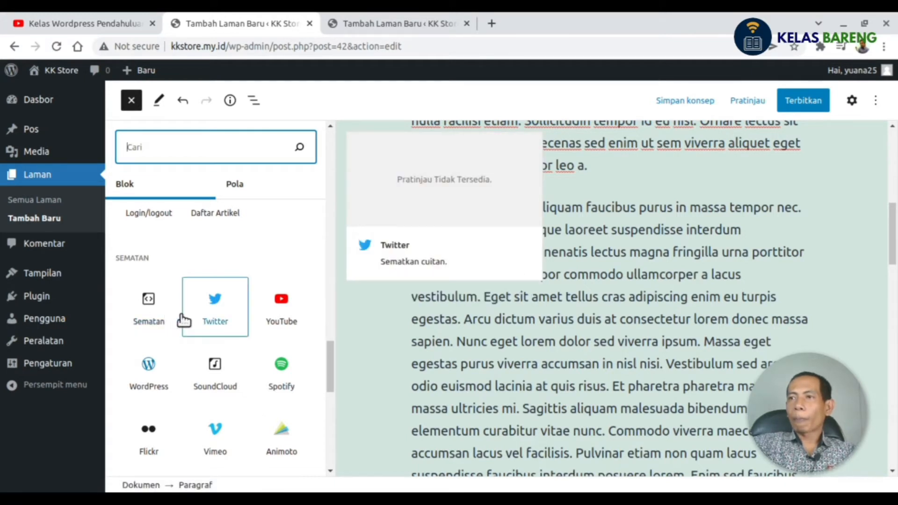
pyautogui.scroll(1, 264, 268)
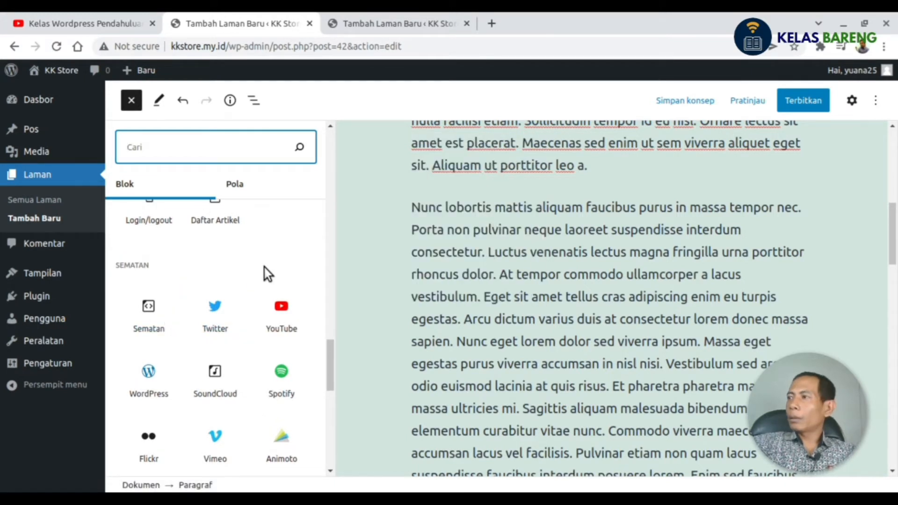
# Insert the "Dua kolom teks dan judul" pattern from the Kolom pattern category at the end of the page
pyautogui.click(236, 185)
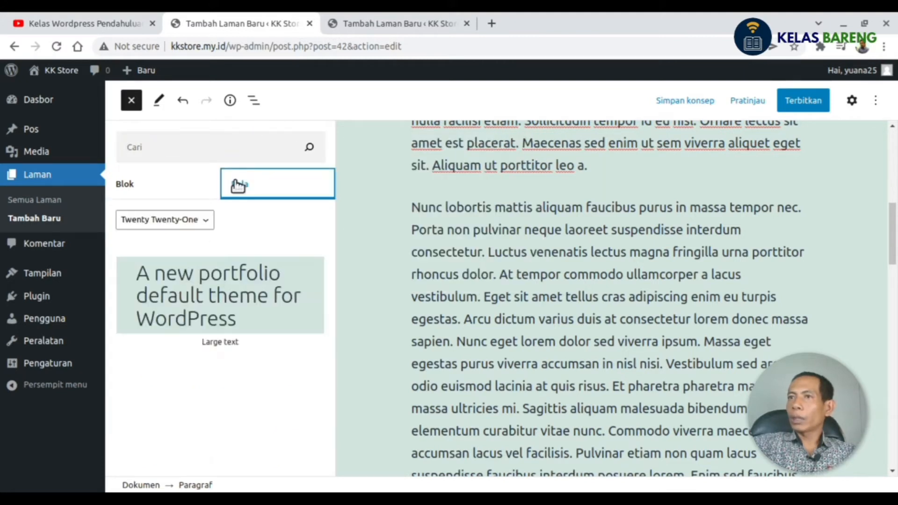
pyautogui.click(154, 219)
pyautogui.click(187, 263)
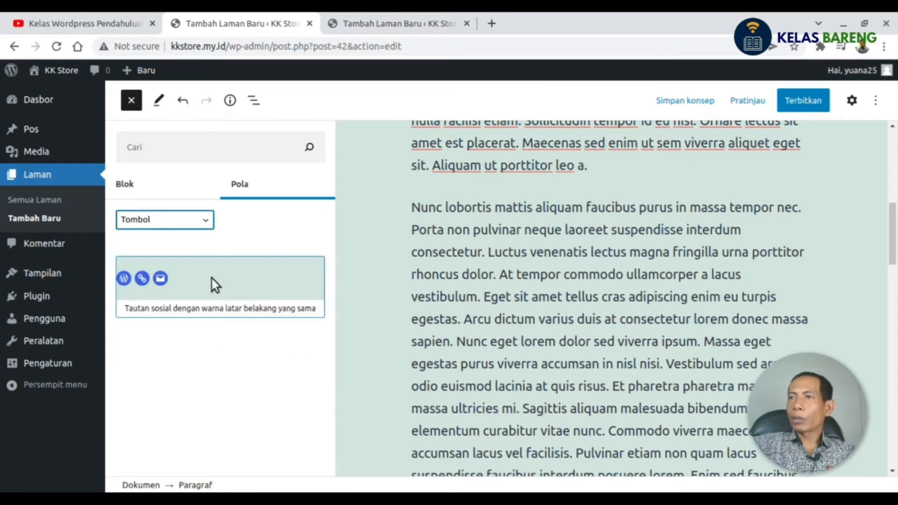
pyautogui.press('Down')
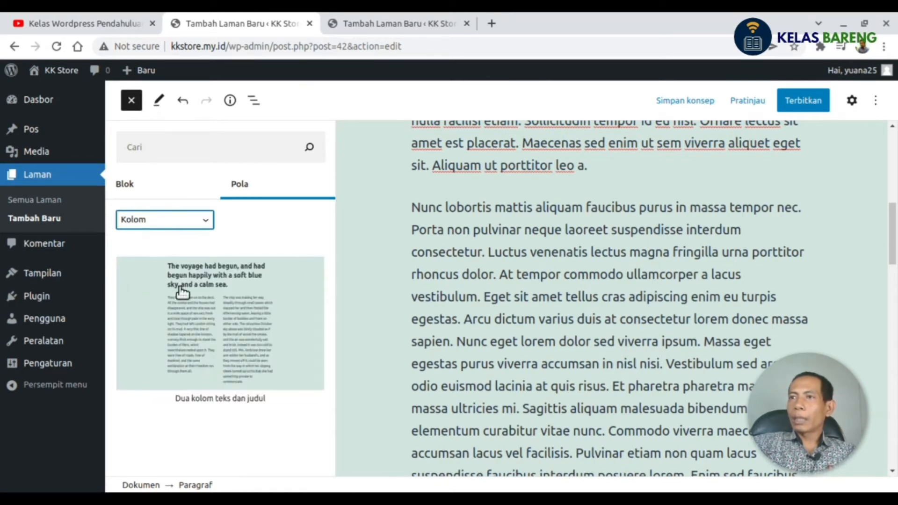
pyautogui.scroll(-10, 226, 320)
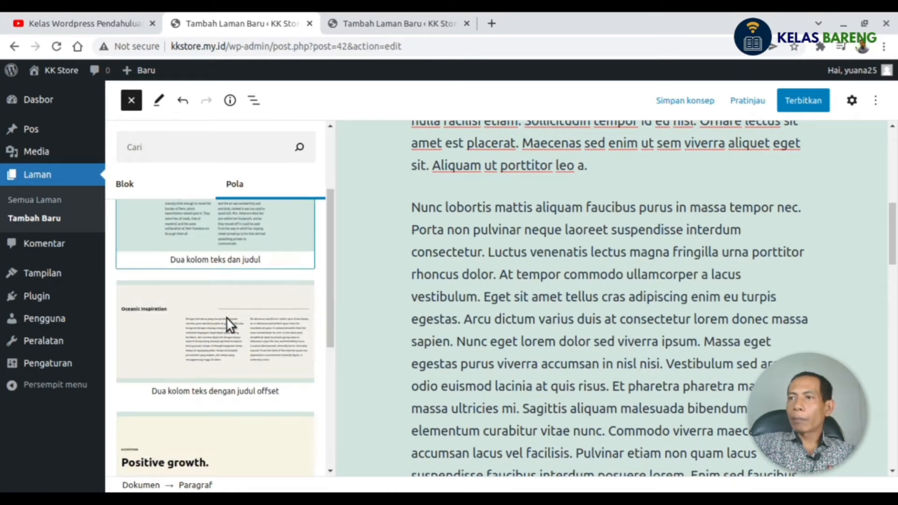
pyautogui.scroll(10, 226, 319)
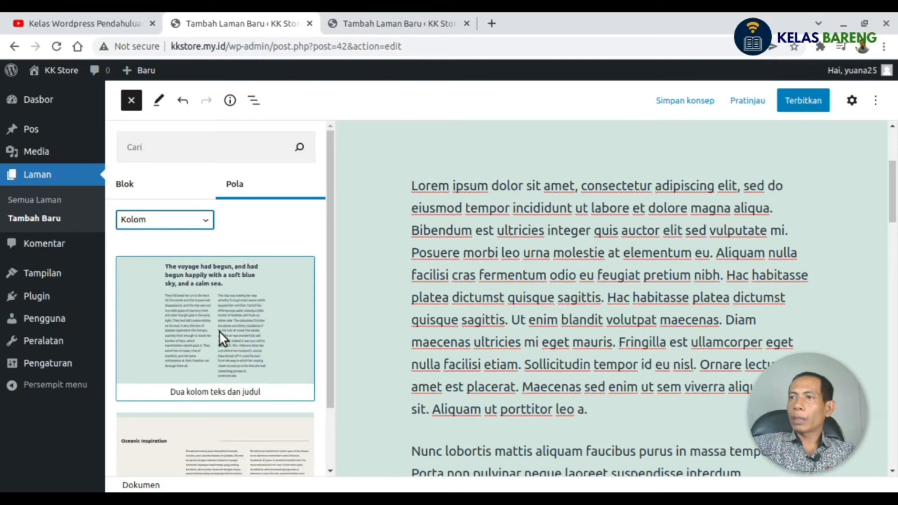
pyautogui.click(219, 319)
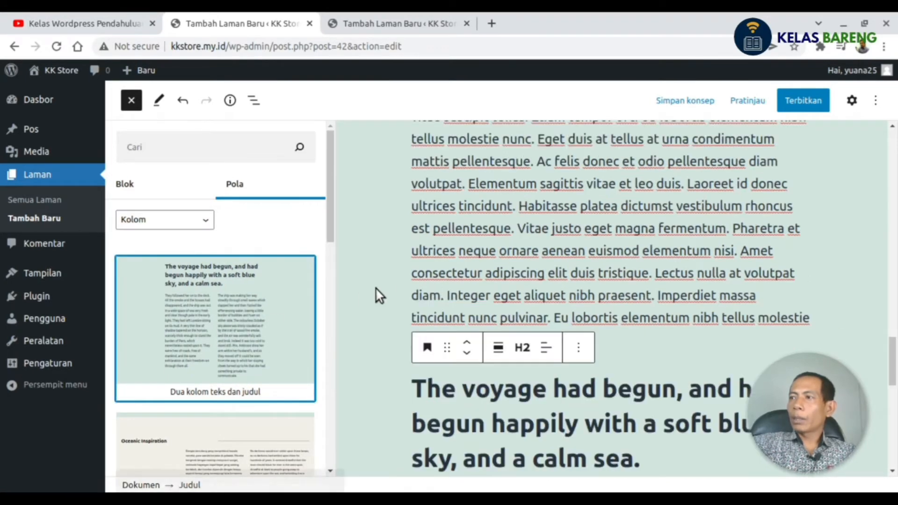
pyautogui.scroll(-5, 459, 272)
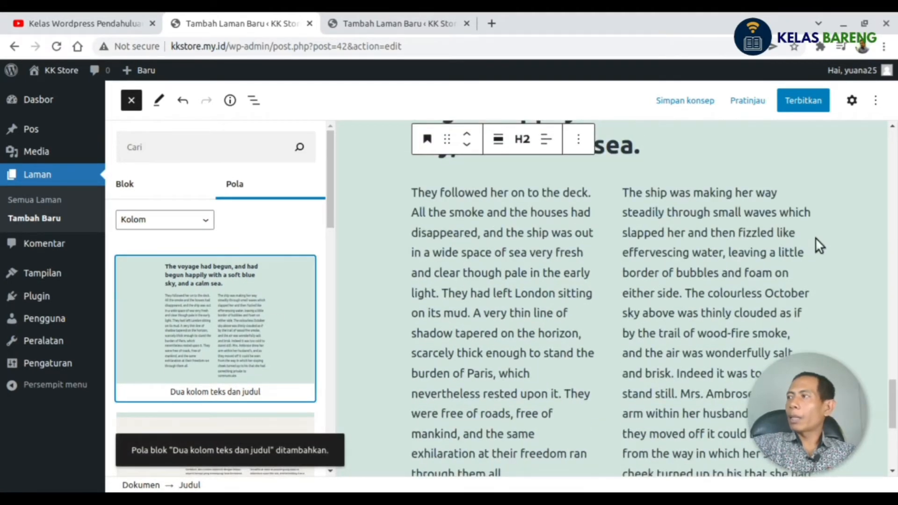
pyautogui.scroll(3, 450, 234)
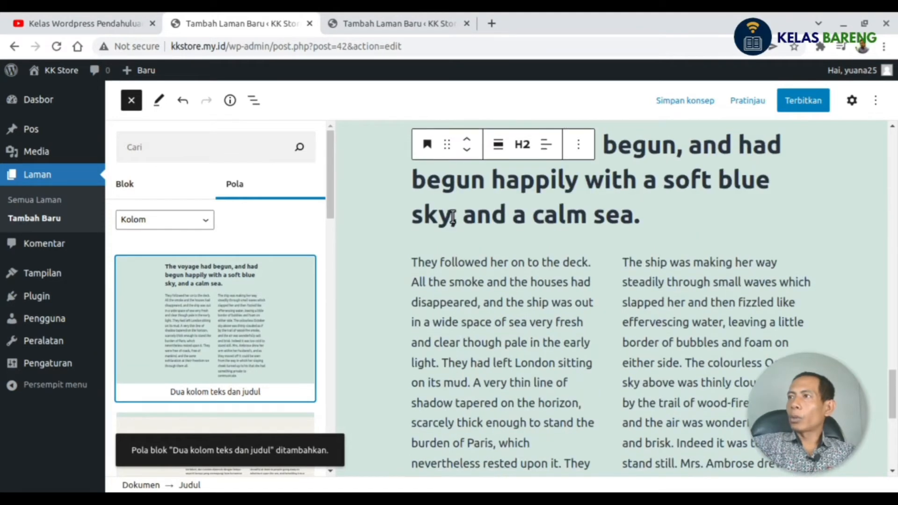
# Select the inserted pattern's heading text, then its first column paragraph, to examine their separate block controls
pyautogui.tripleClick(510, 180)
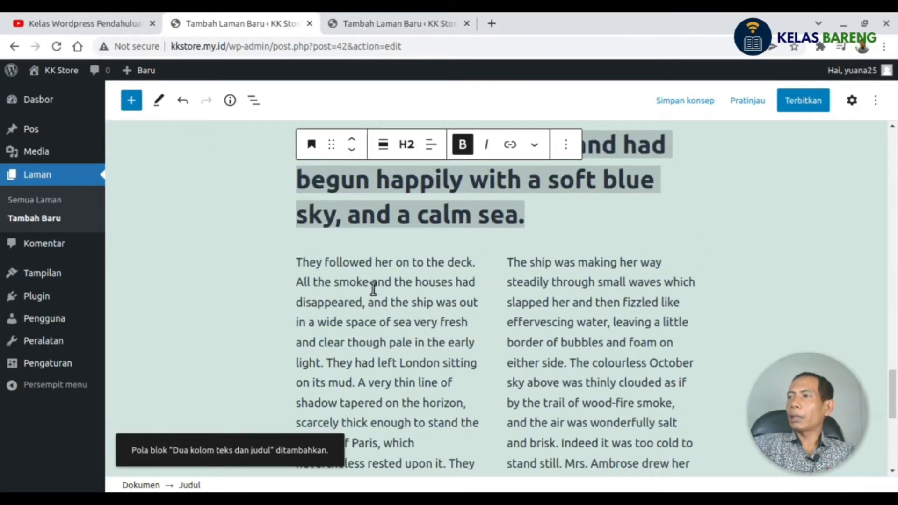
pyautogui.click(373, 288)
pyautogui.scroll(-5, 381, 267)
pyautogui.scroll(-1, 388, 244)
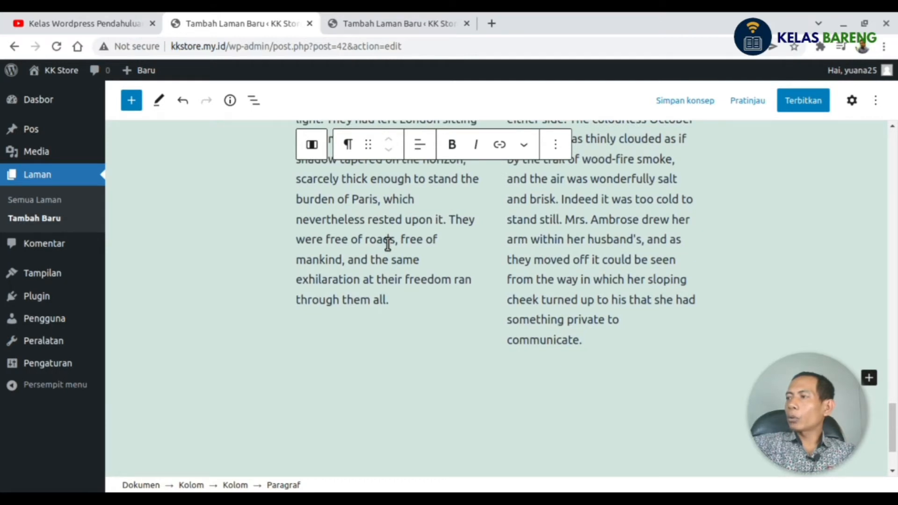
# Add a Gambar block below the two-column text using the "/gambar" slash command in a new empty paragraph
pyautogui.click(368, 379)
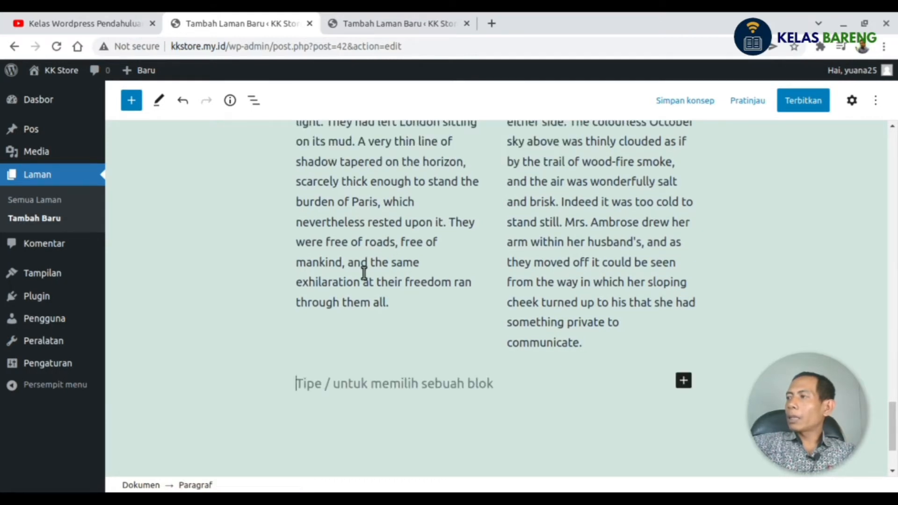
pyautogui.scroll(-2, 364, 273)
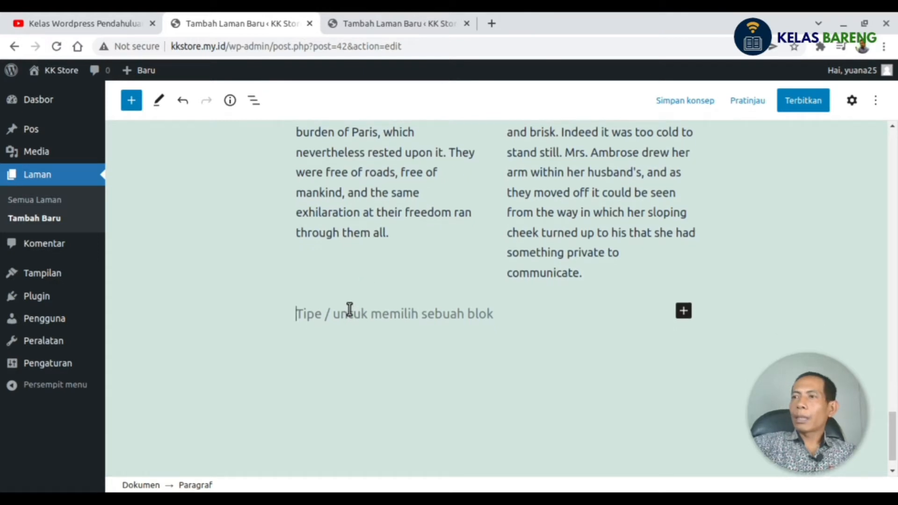
pyautogui.write('/')
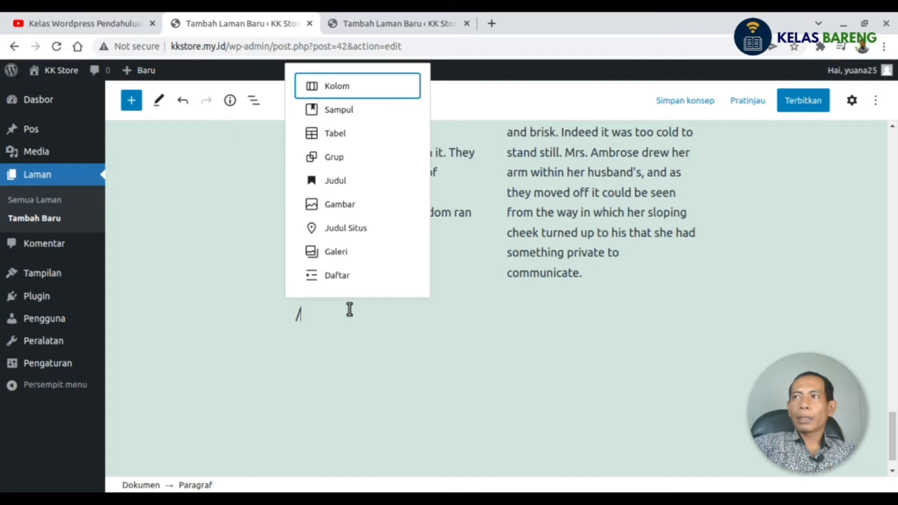
pyautogui.write('gamb')
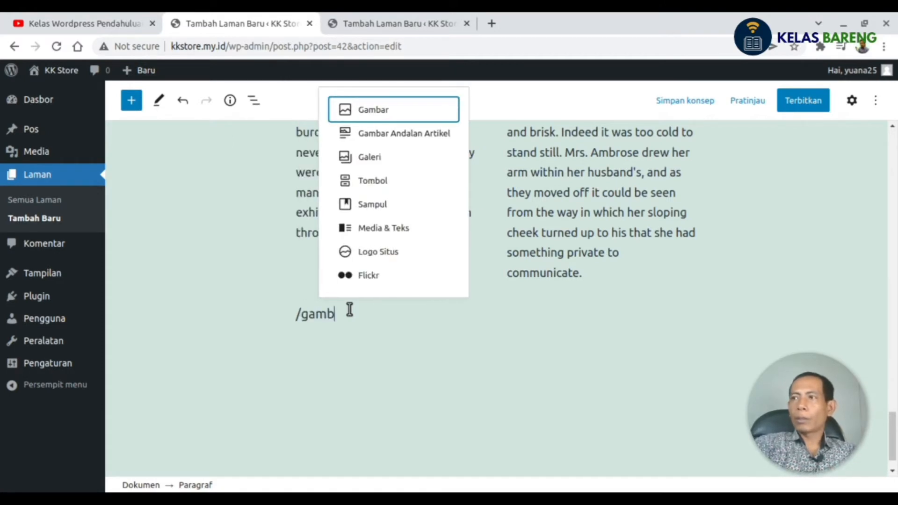
pyautogui.write('ar')
pyautogui.press('Down')
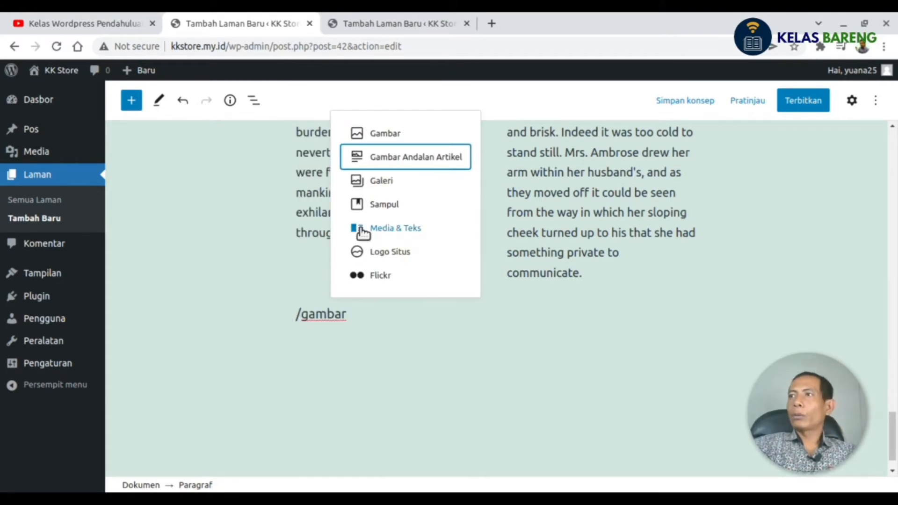
pyautogui.press('Down')
pyautogui.press('Up')
pyautogui.press('Down')
pyautogui.press('Up')
pyautogui.press('Up')
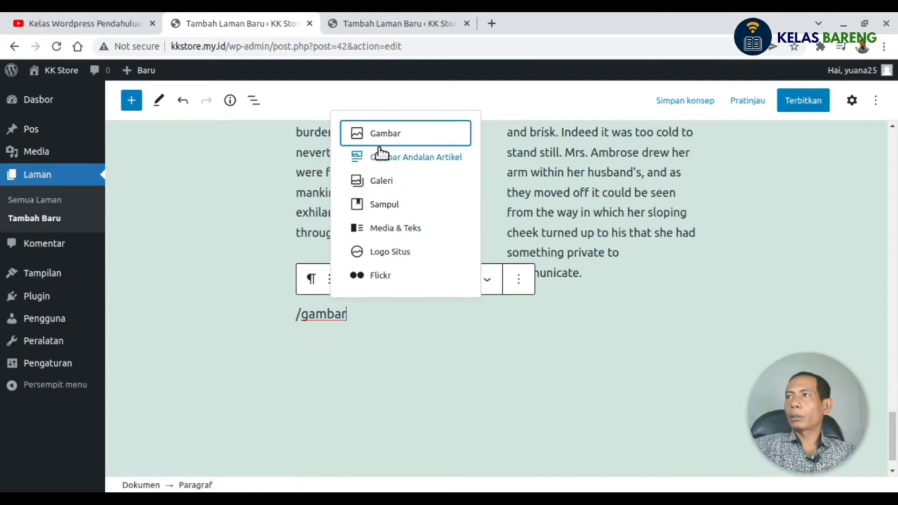
pyautogui.click(383, 138)
# Fill the Gambar block with the image 59132-scaled.jpg from the media library
pyautogui.click(393, 396)
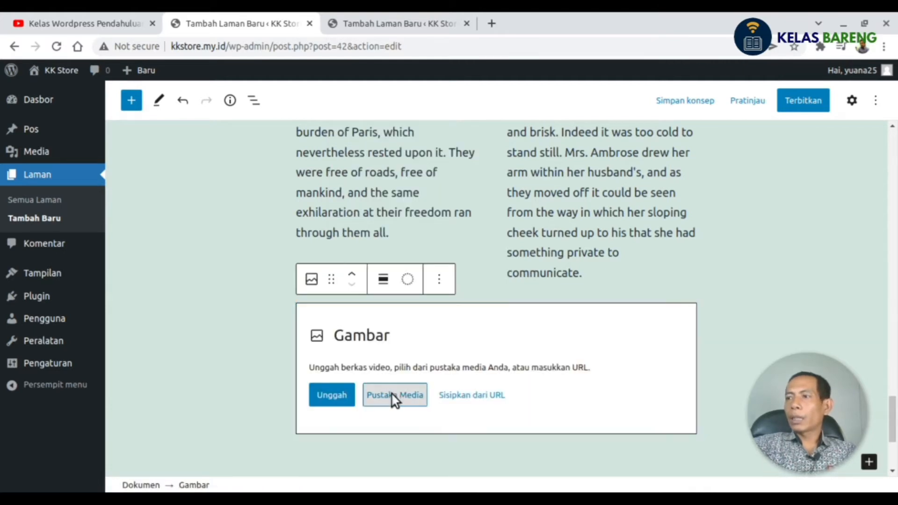
pyautogui.click(76, 229)
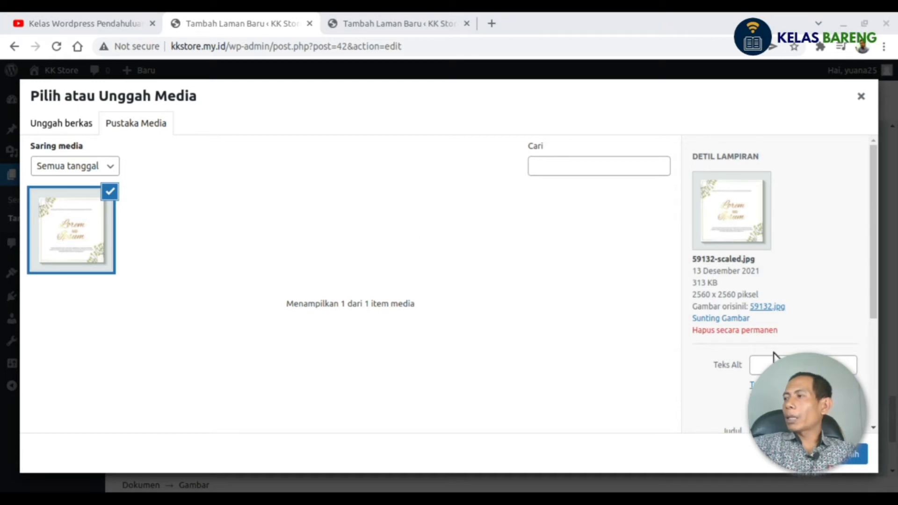
pyautogui.scroll(-4, 777, 353)
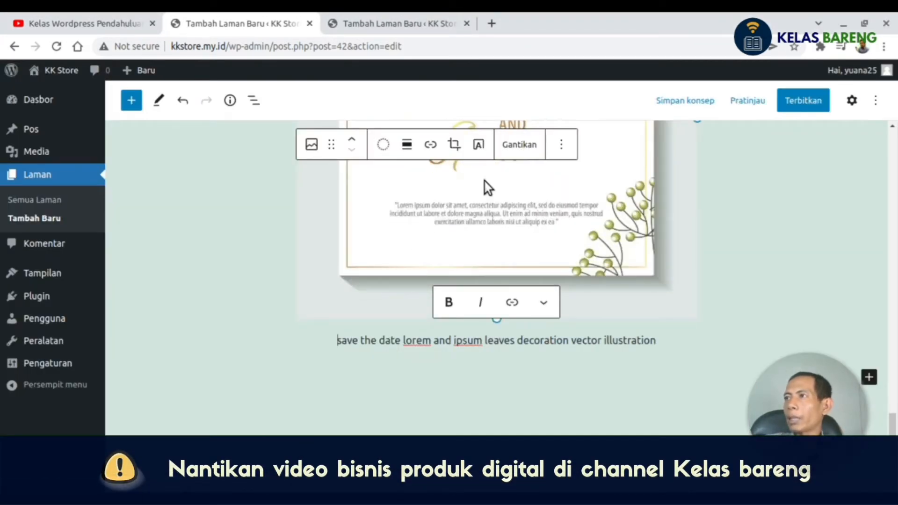
pyautogui.scroll(6, 485, 184)
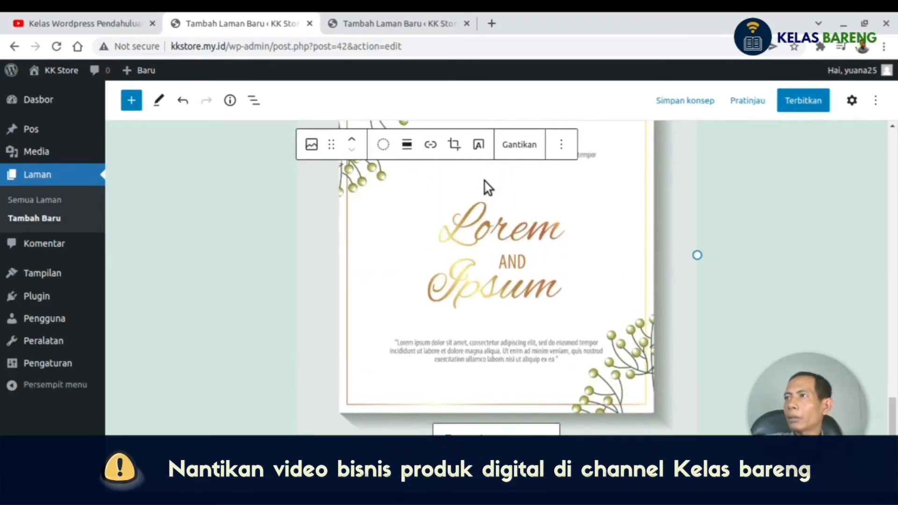
pyautogui.scroll(-1, 497, 213)
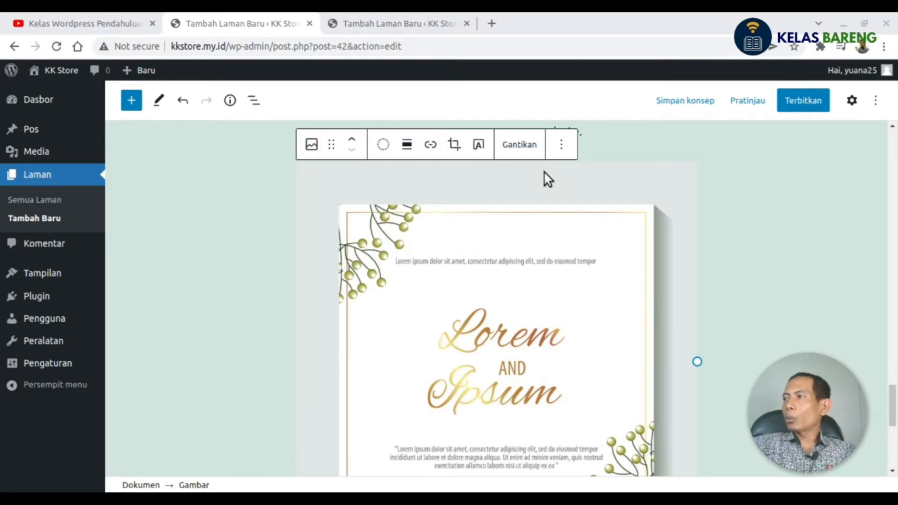
# Select the paragraph beginning "They followed her on to the deck", then the full text of the "The voyage had begun" heading
pyautogui.scroll(-5, 493, 321)
pyautogui.click(361, 317)
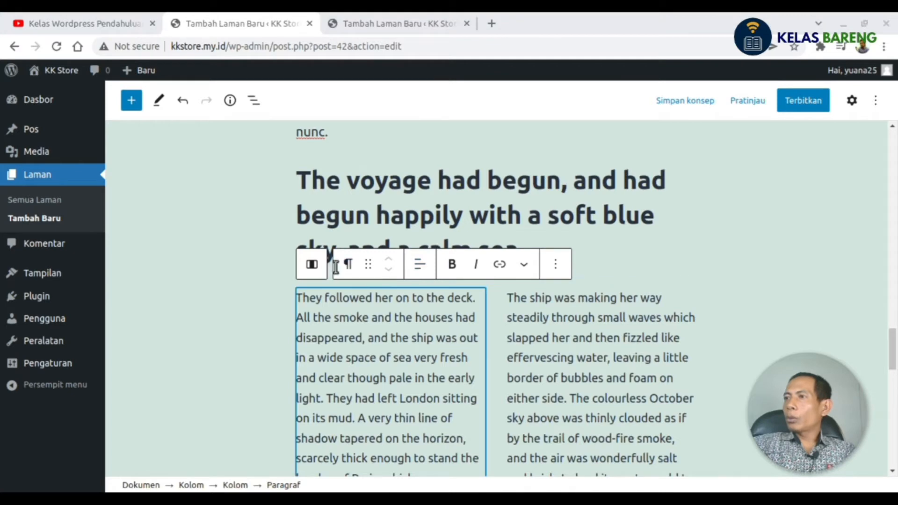
pyautogui.scroll(3, 357, 239)
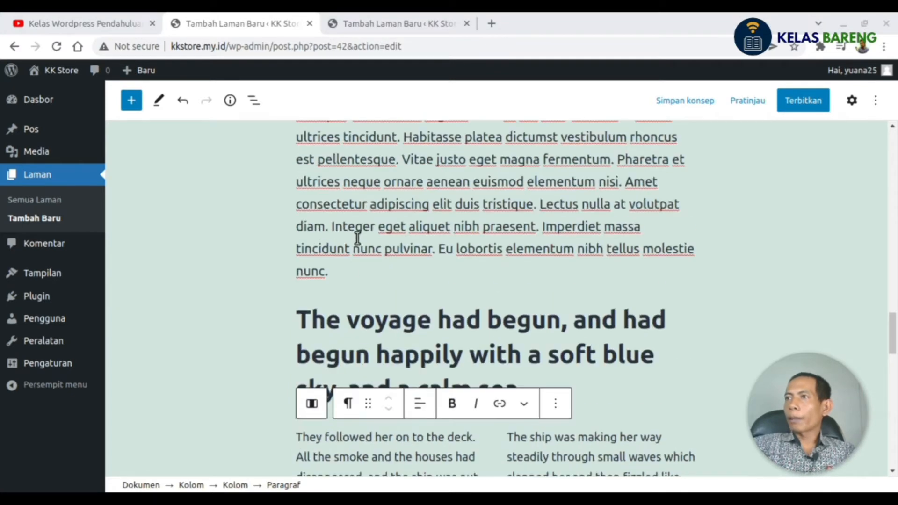
pyautogui.tripleClick(347, 327)
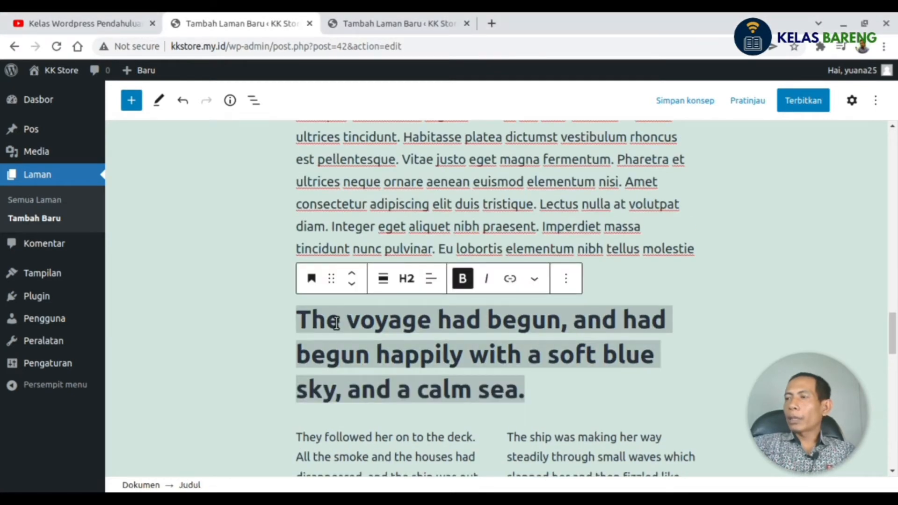
# Select the paragraph beginning "Sem viverra aliquet eget sit" and show its block settings
pyautogui.scroll(15, 339, 325)
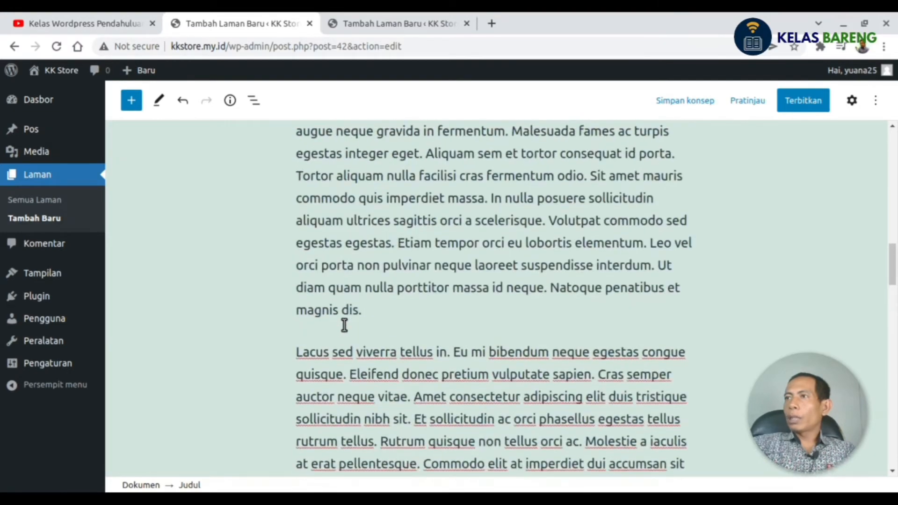
pyautogui.scroll(-12, 342, 324)
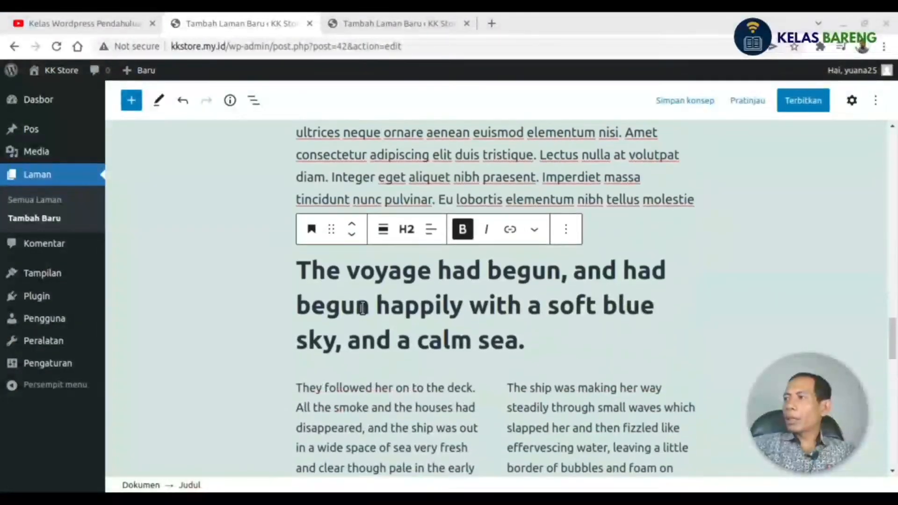
pyautogui.scroll(3, 362, 309)
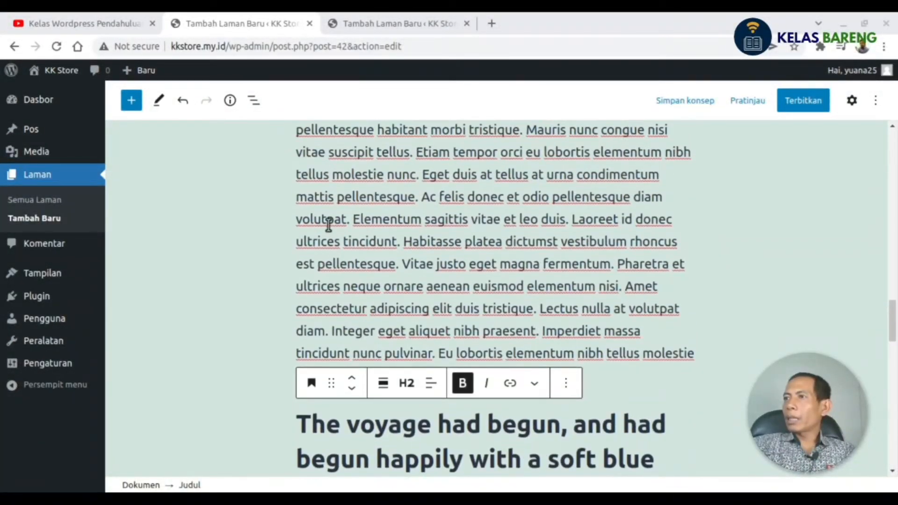
pyautogui.scroll(4, 329, 224)
pyautogui.click(327, 232)
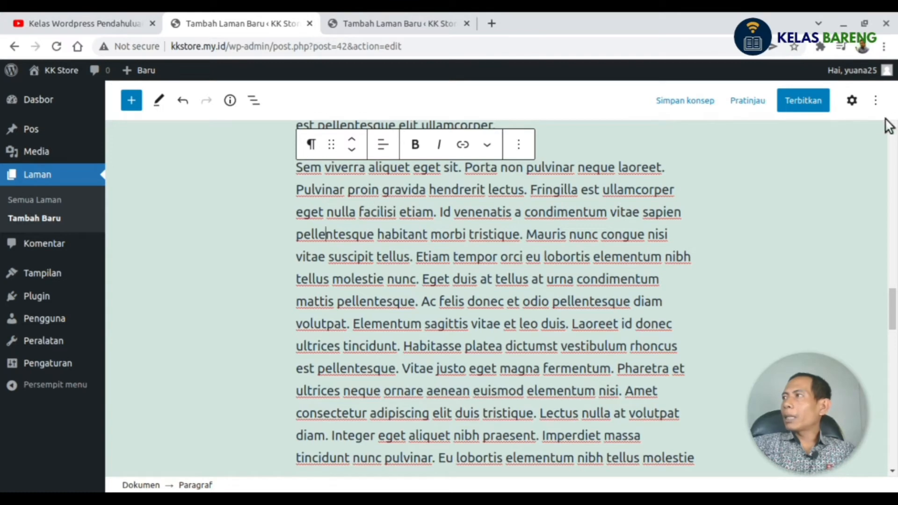
pyautogui.click(853, 101)
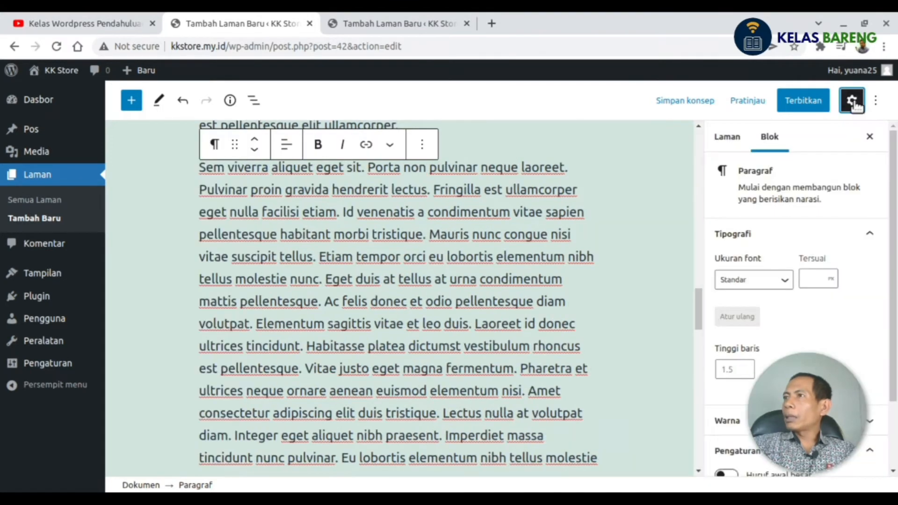
# Select the Gambar block and examine its style, alt text, image size and dimension settings
pyautogui.scroll(-1, 315, 234)
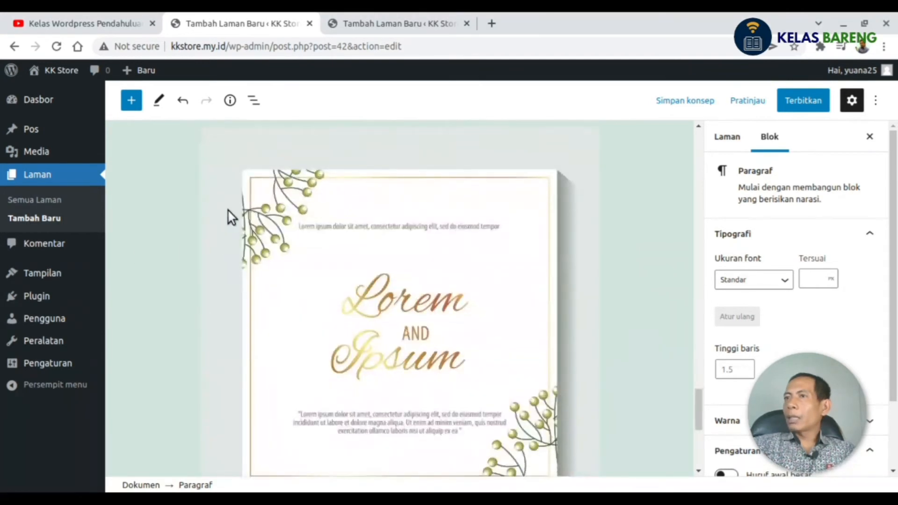
pyautogui.click(246, 206)
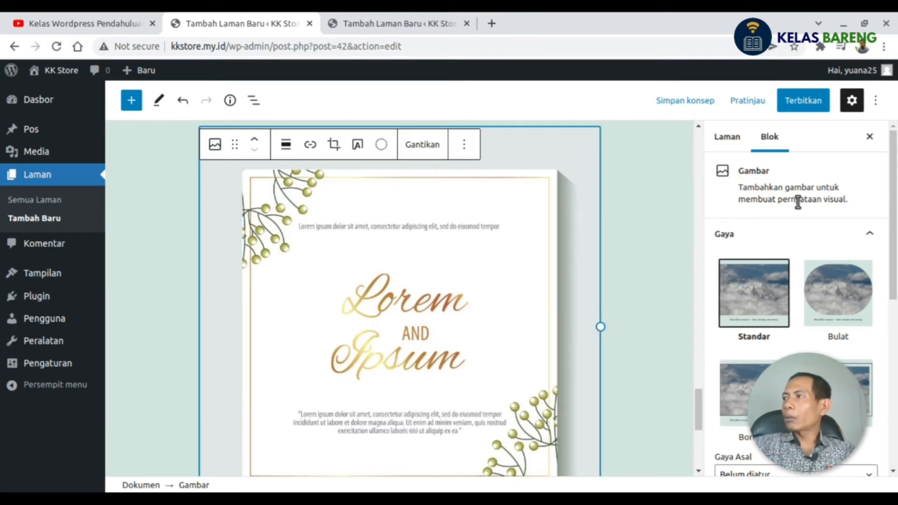
pyautogui.scroll(-7, 798, 201)
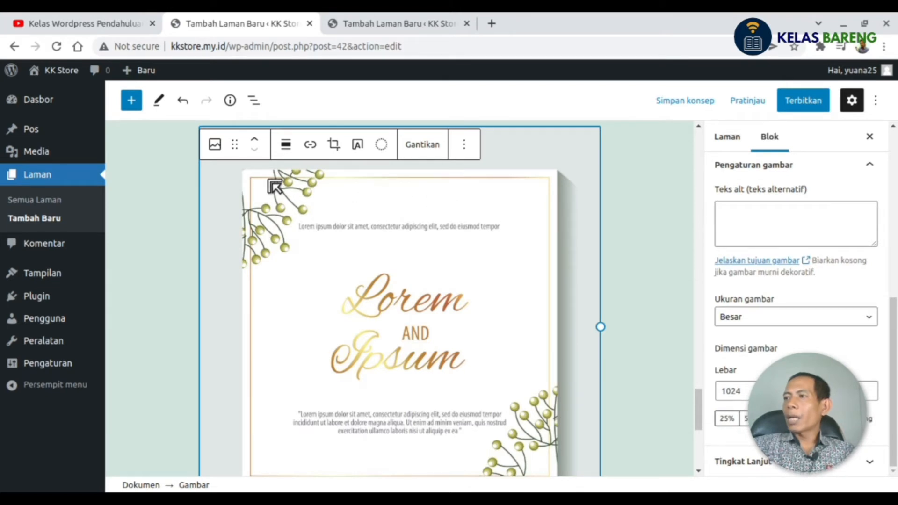
# Move the Gambar block up until it sits above the "The voyage had begun" heading
pyautogui.click(257, 140)
pyautogui.click(256, 205)
pyautogui.click(257, 205)
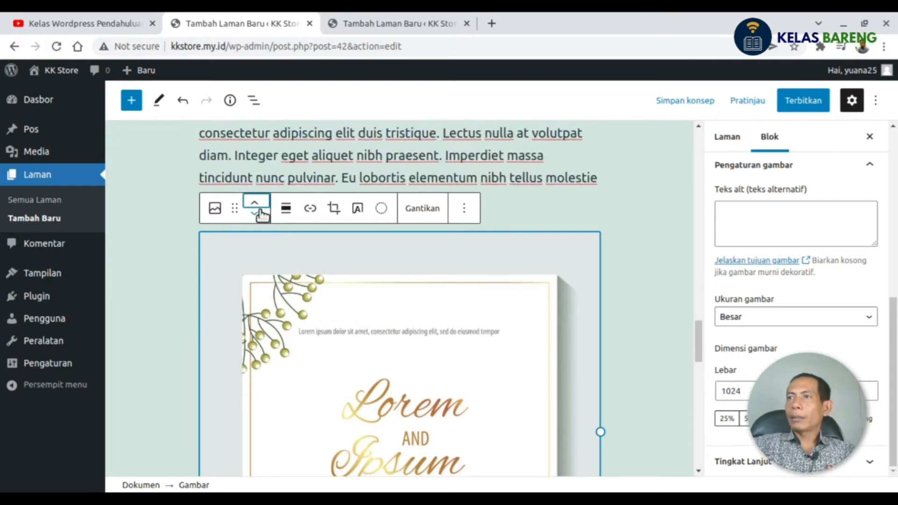
pyautogui.scroll(4, 260, 211)
pyautogui.scroll(-12, 260, 217)
pyautogui.scroll(7, 264, 216)
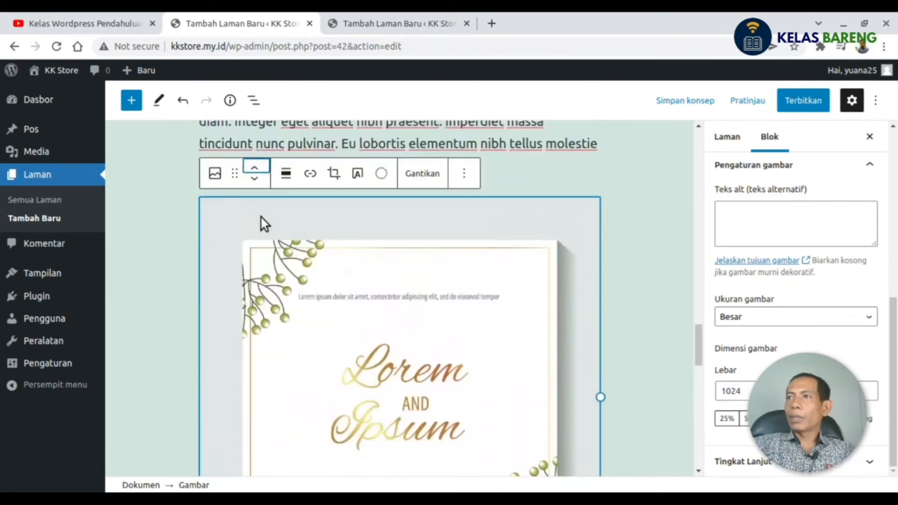
# Reposition the Gambar block directly above the paragraph beginning "Sem viverra aliquet eget sit"
pyautogui.scroll(3, 260, 215)
pyautogui.scroll(-2, 241, 281)
pyautogui.moveTo(235, 244); pyautogui.dragTo(229, 103)
pyautogui.moveTo(228, 147); pyautogui.dragTo(255, 274)
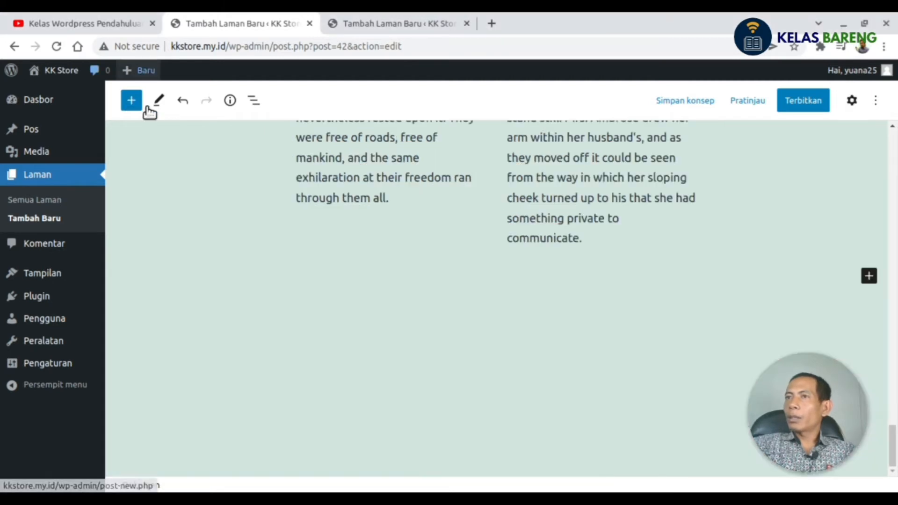
# Search the block library for "kolo" and add a Kolom block with the 33 / 33 / 33 layout at the page's end
pyautogui.click(138, 102)
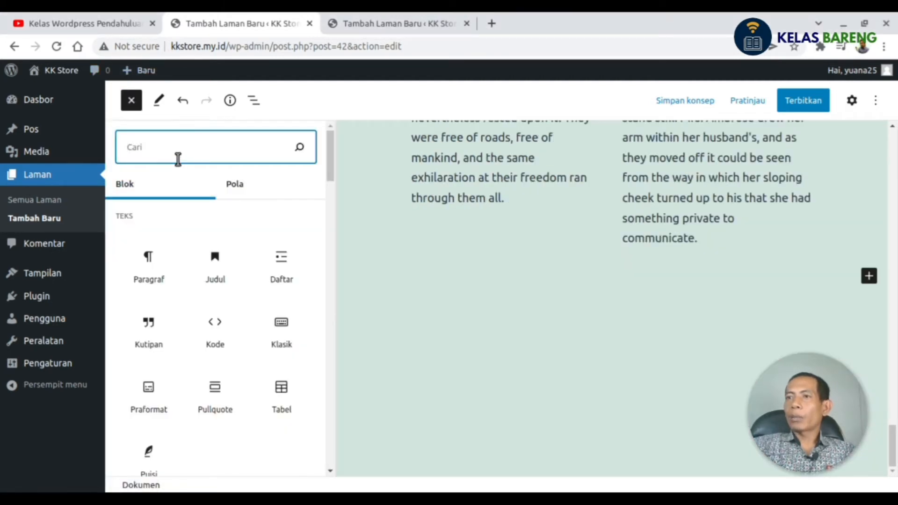
pyautogui.write('kolo')
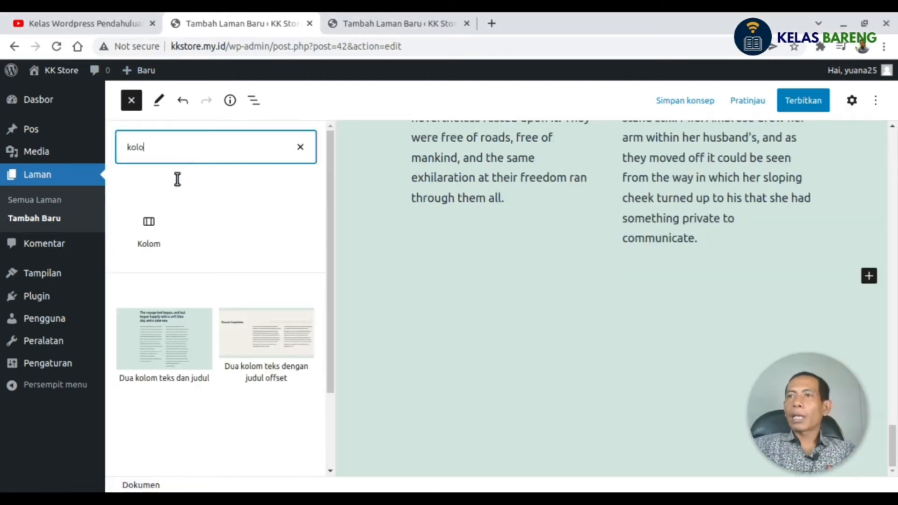
pyautogui.click(154, 228)
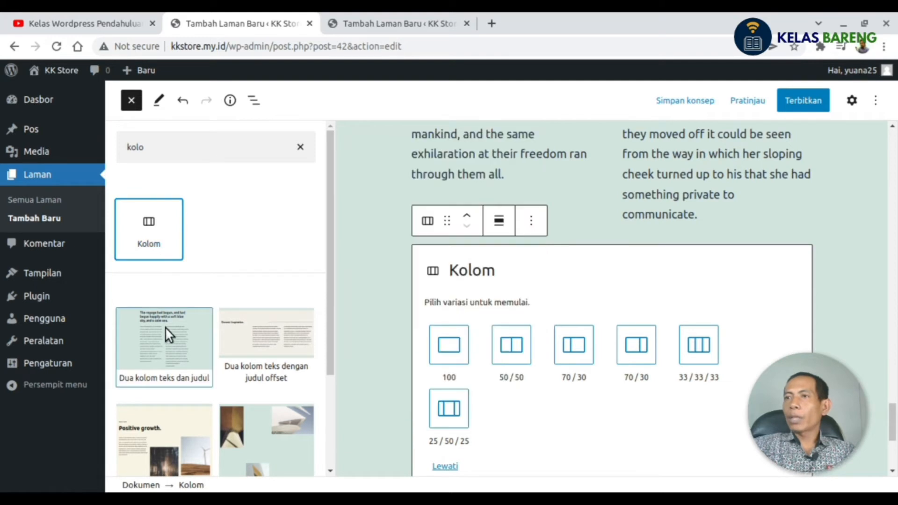
pyautogui.scroll(-5, 274, 366)
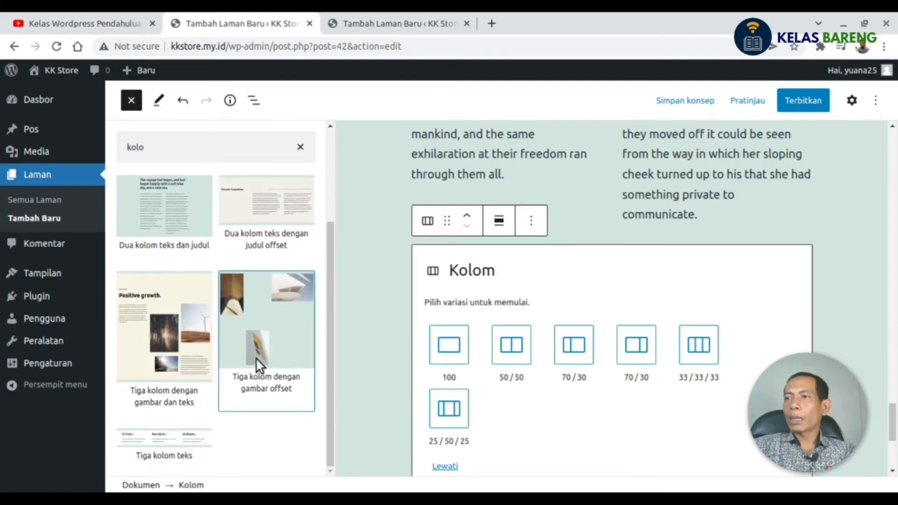
pyautogui.scroll(-2, 560, 282)
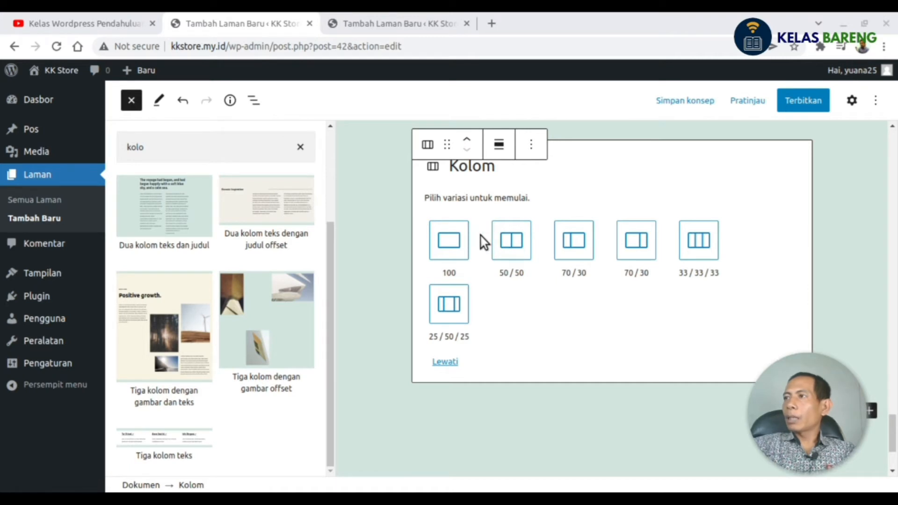
pyautogui.click(698, 241)
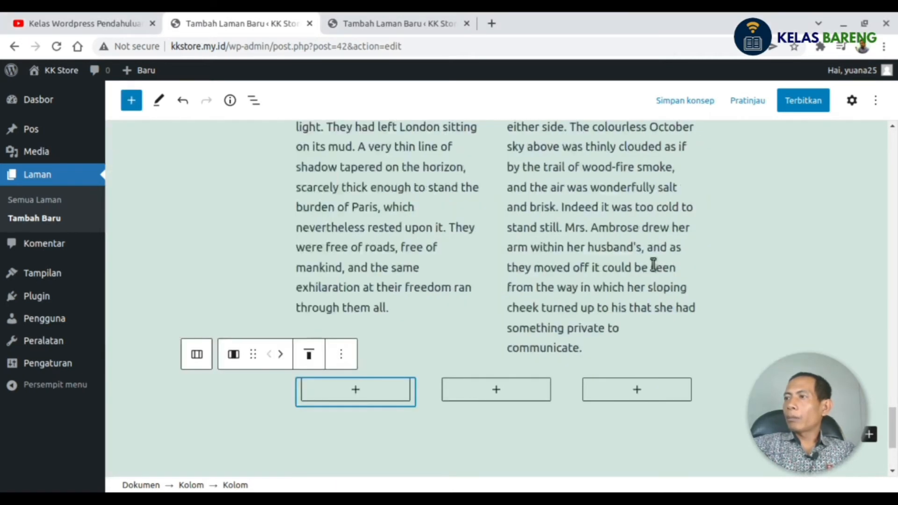
# Add a Paragraf block to the first of the three columns and paste the copied "Lorem ipsum" text into it
pyautogui.scroll(-3, 572, 285)
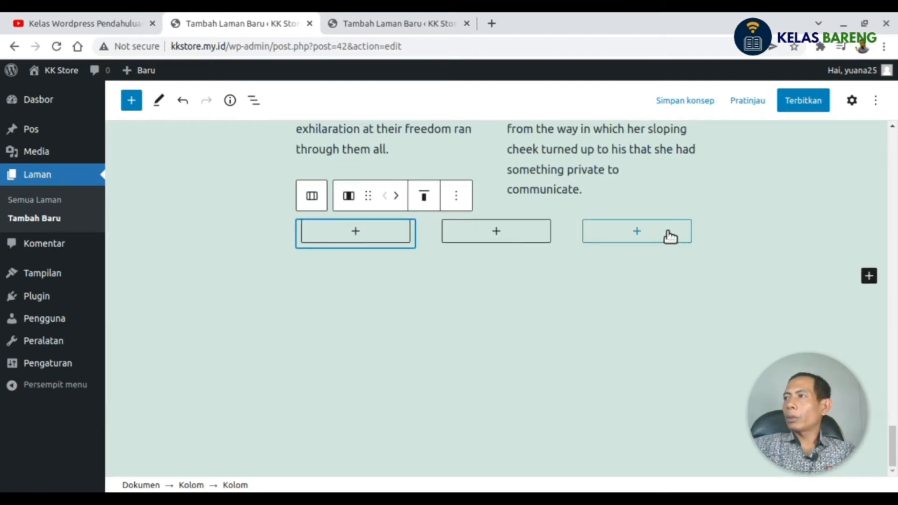
pyautogui.click(356, 232)
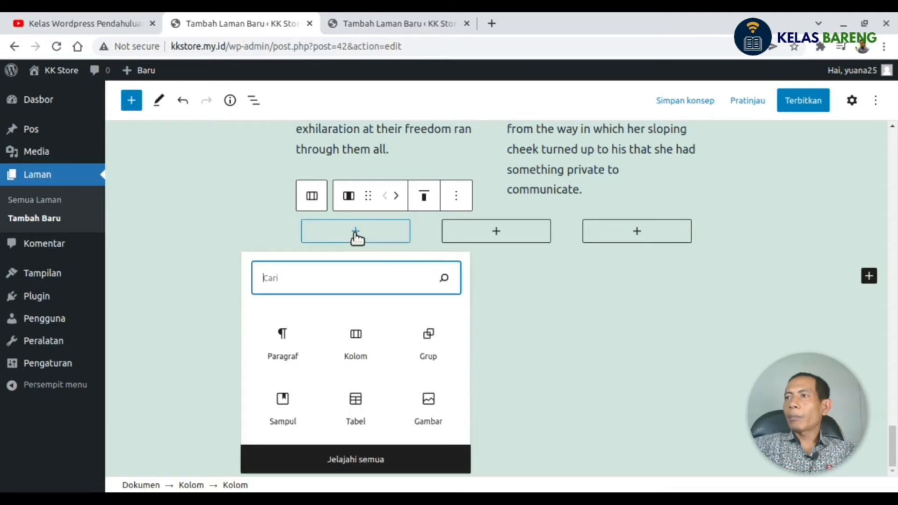
pyautogui.click(285, 354)
pyautogui.hotkey('ctrl', 'v')
pyautogui.scroll(3, 476, 268)
pyautogui.scroll(10, 476, 269)
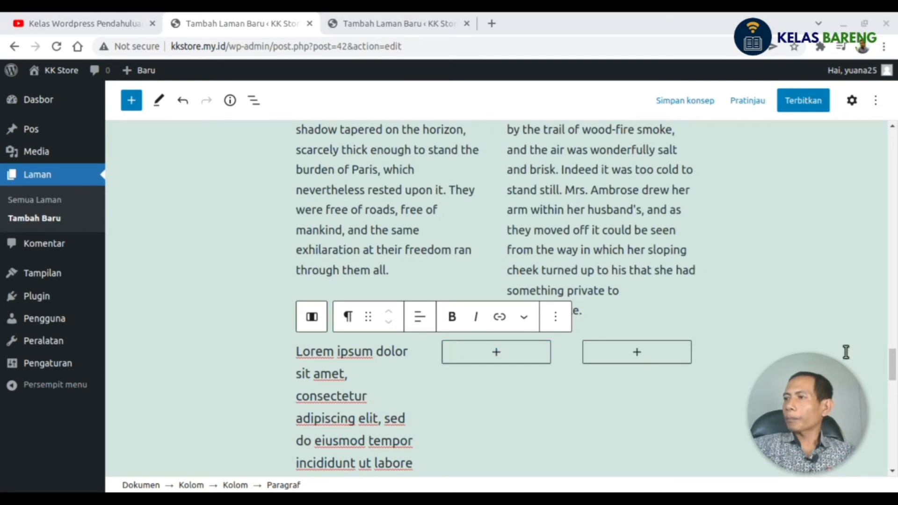
# Select the whole three-column Kolom block and set its alignment to Lebar penuh
pyautogui.click(581, 307)
pyautogui.click(383, 337)
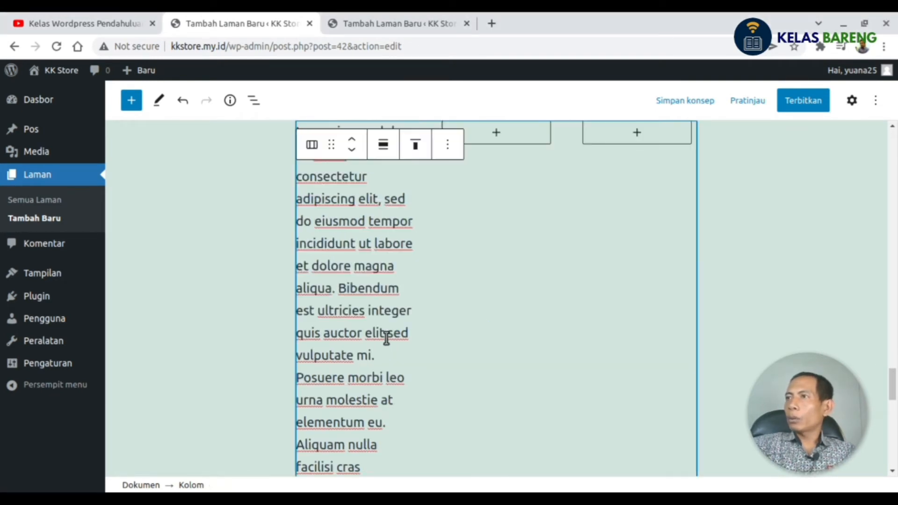
pyautogui.scroll(3, 387, 337)
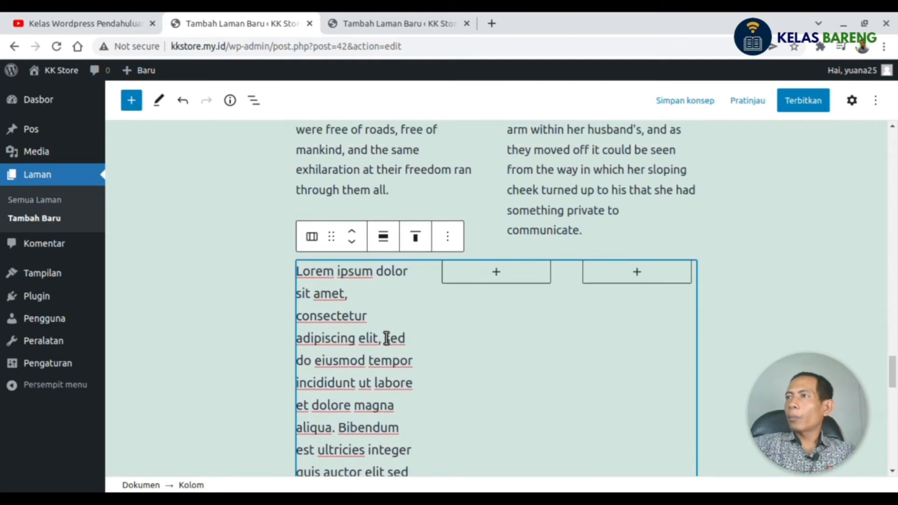
pyautogui.click(383, 239)
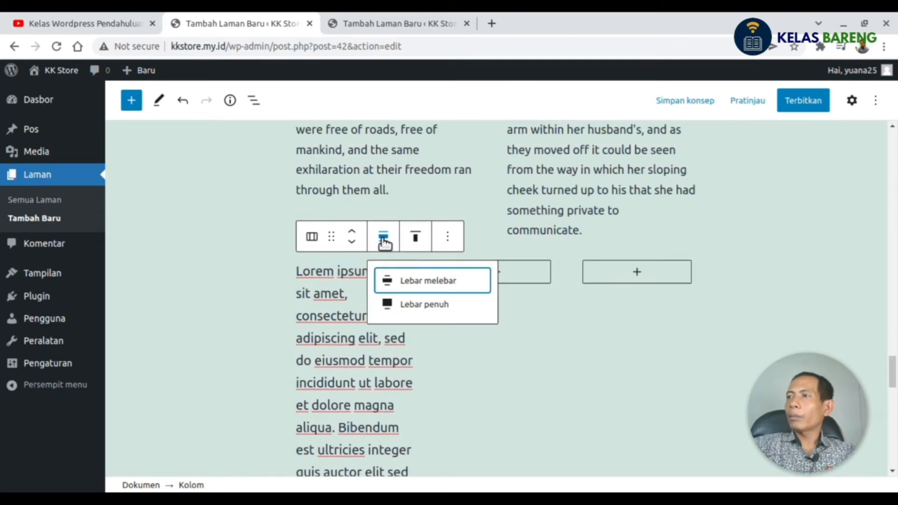
pyautogui.click(407, 306)
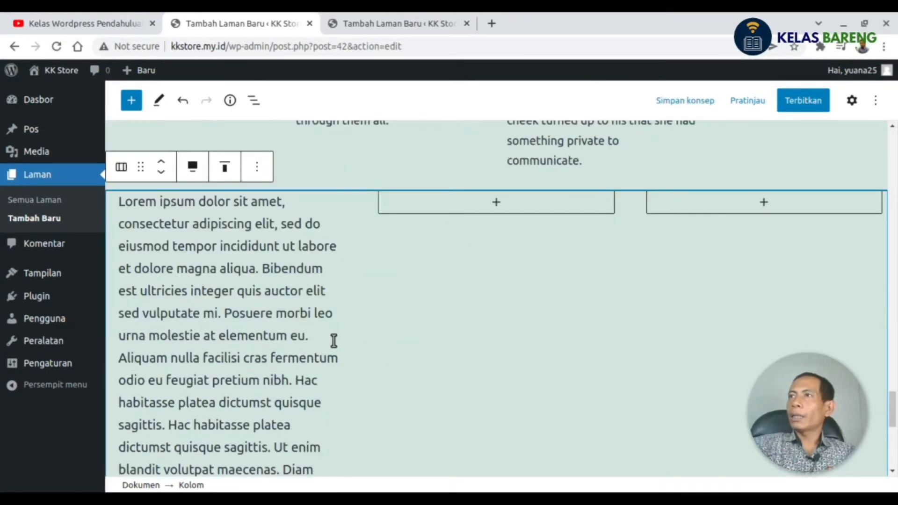
# Preview the page in a new tab, review its layout down to the full-width columns, and return to the editor
pyautogui.click(745, 100)
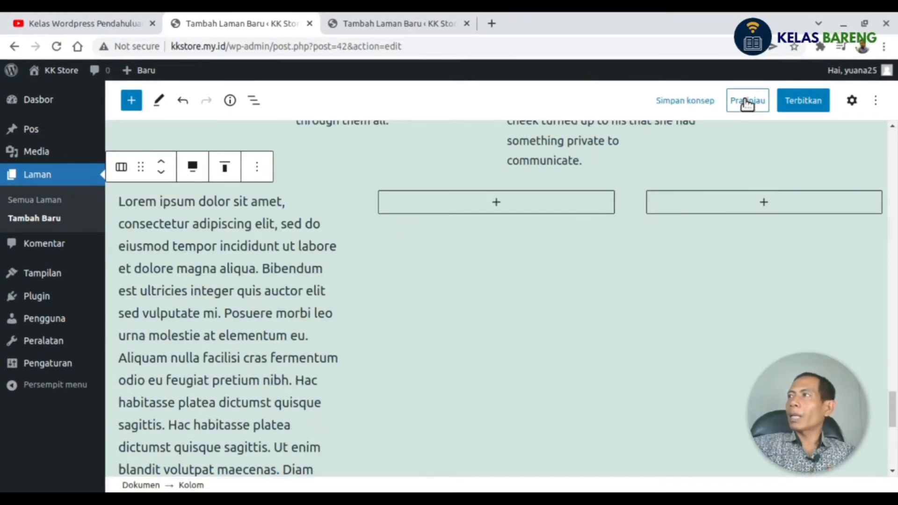
pyautogui.click(752, 99)
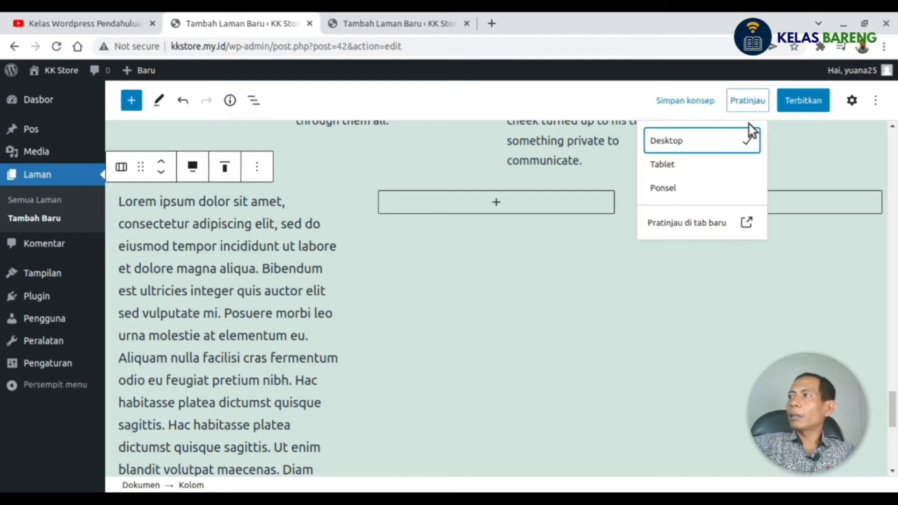
pyautogui.click(717, 224)
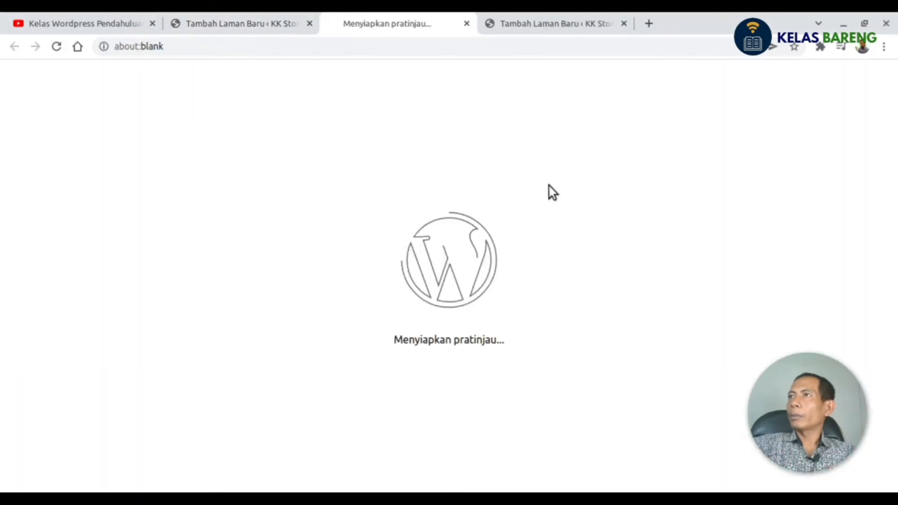
pyautogui.scroll(-15, 427, 229)
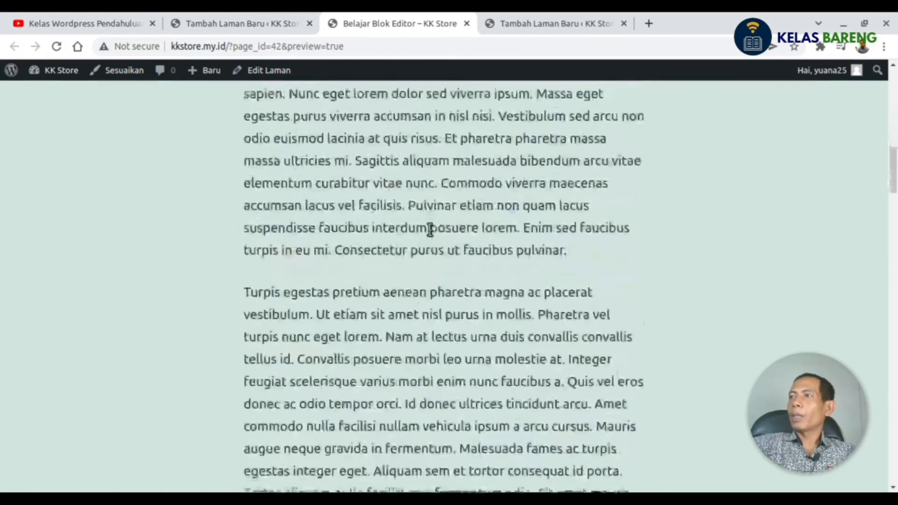
pyautogui.scroll(-15, 430, 234)
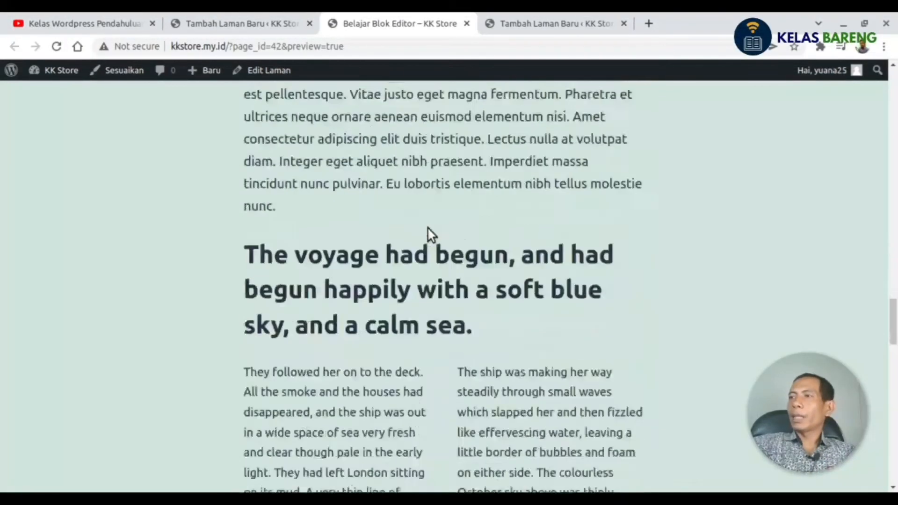
pyautogui.scroll(3, 235, 186)
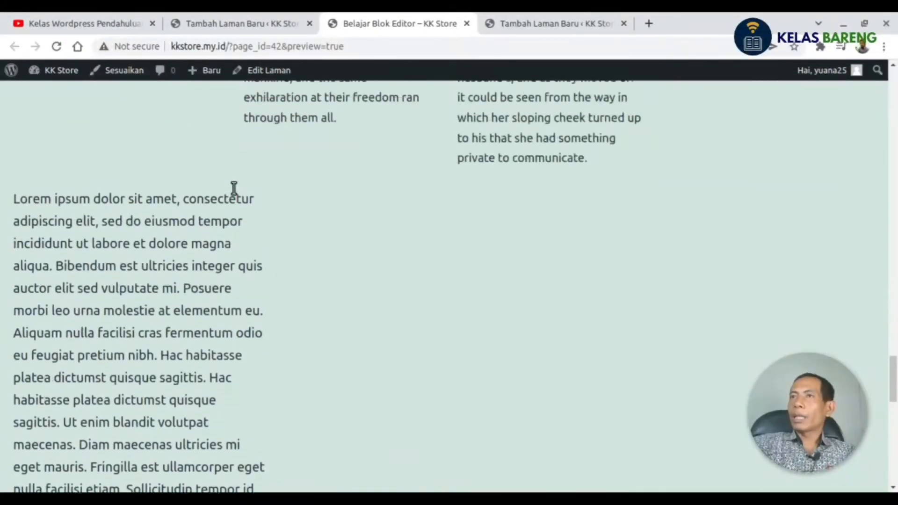
pyautogui.scroll(4, 152, 317)
pyautogui.hotkey('ctrl', 'pageup')
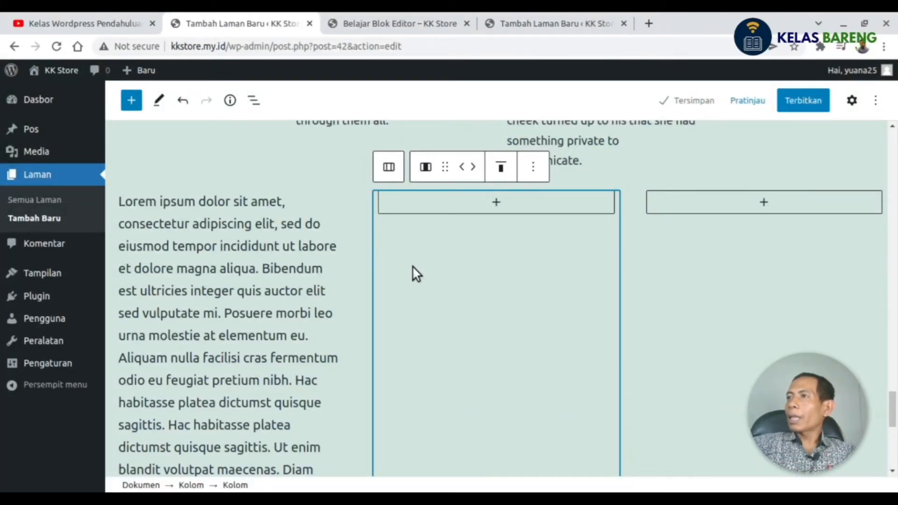
# Save the "Lorem and Ipsum" image block as a reusable block named "Gambar 1"
pyautogui.scroll(1, 441, 285)
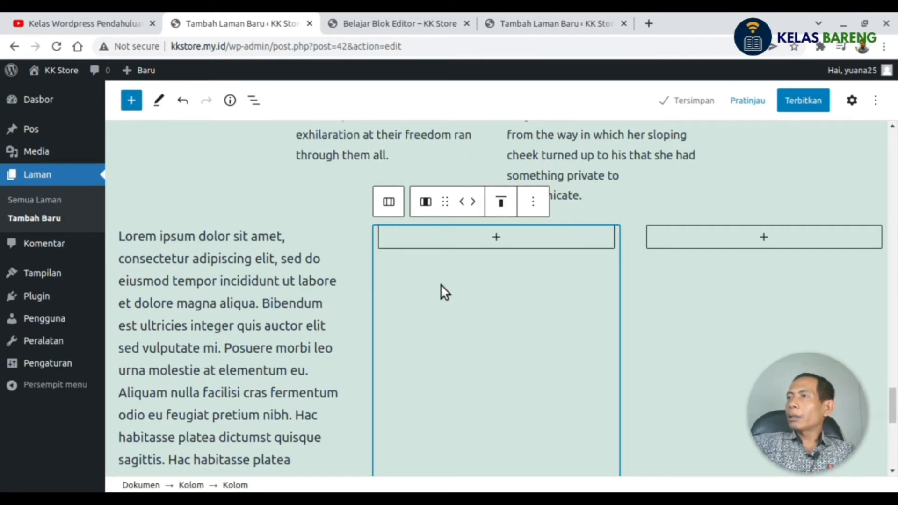
pyautogui.scroll(10, 442, 283)
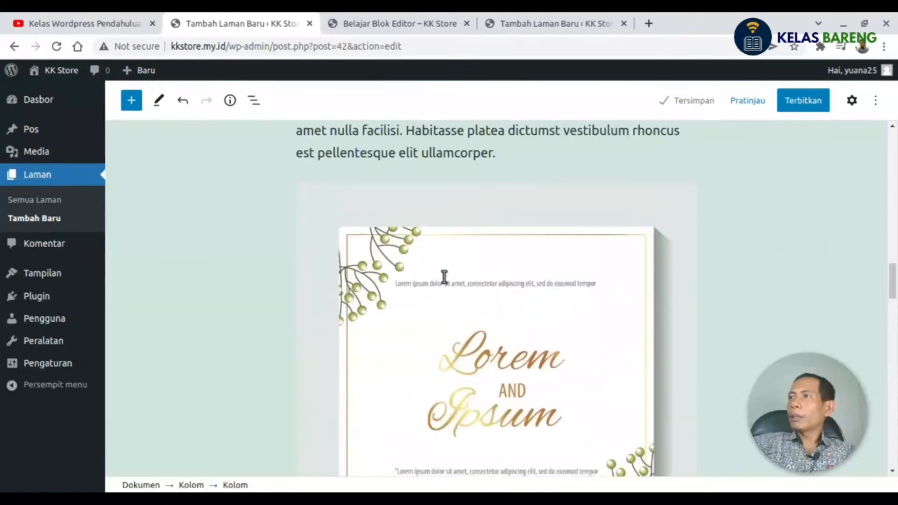
pyautogui.click(402, 196)
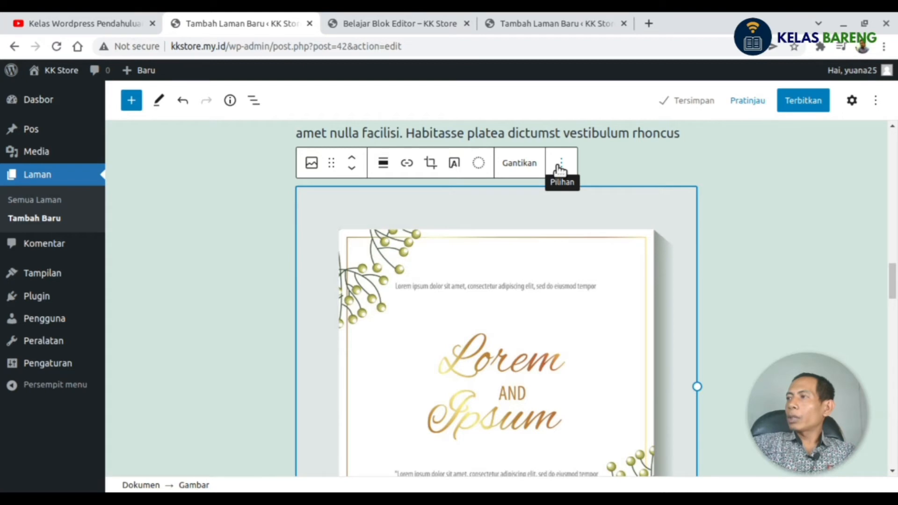
pyautogui.click(560, 164)
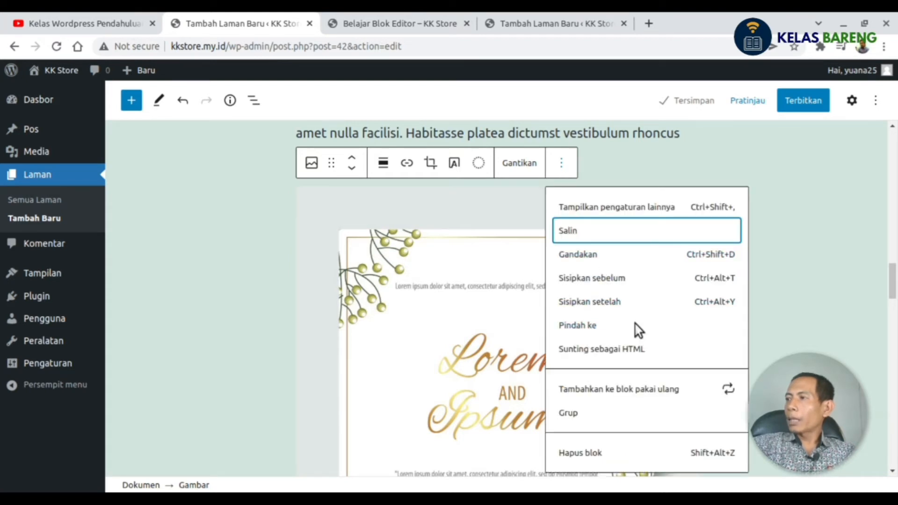
pyautogui.click(606, 393)
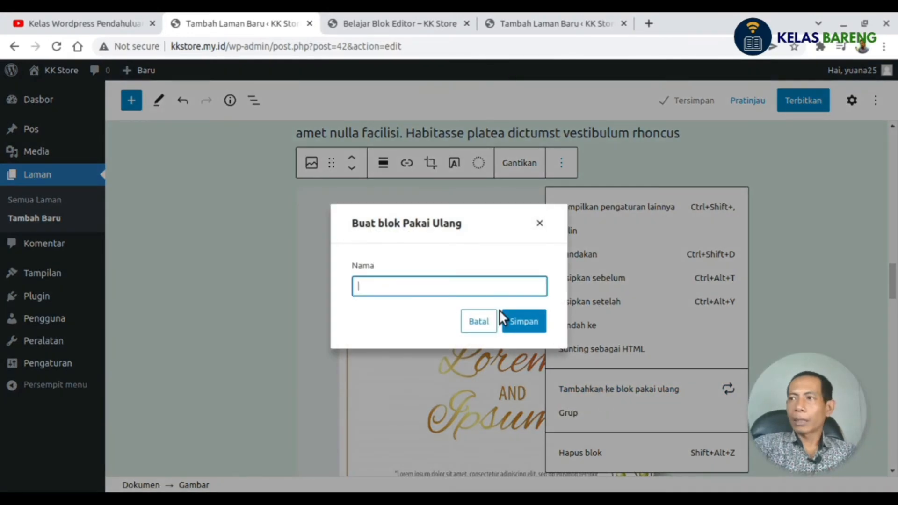
pyautogui.write('Gambar 1')
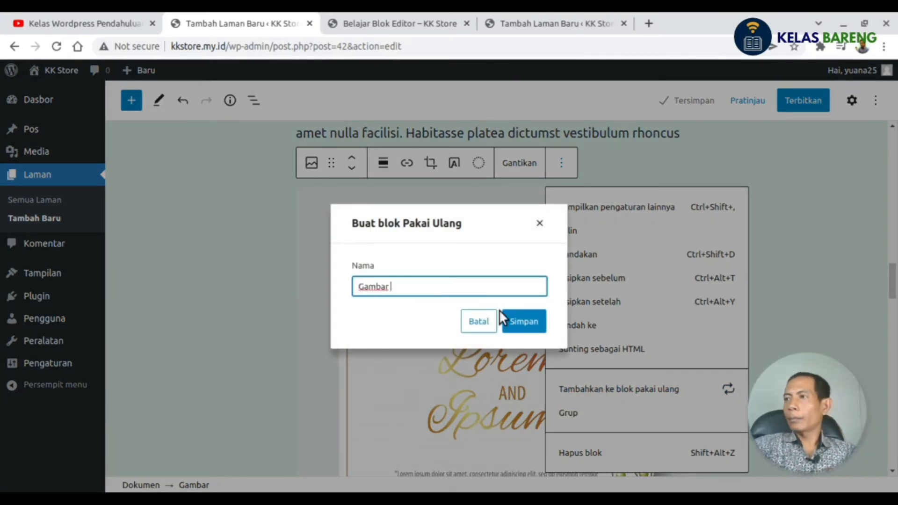
pyautogui.click(518, 323)
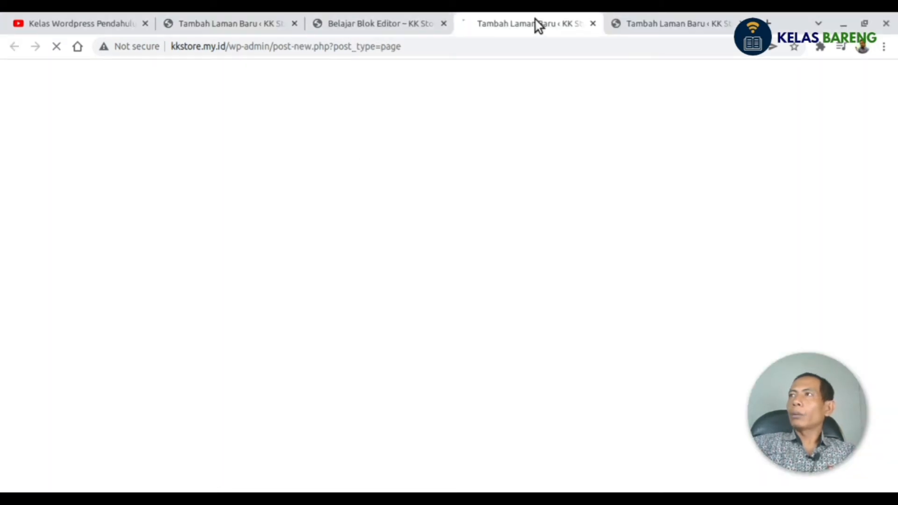
# Insert the reusable block "Gambar 1" into the new untitled page by searching for "gambar" with the slash command
pyautogui.write('/')
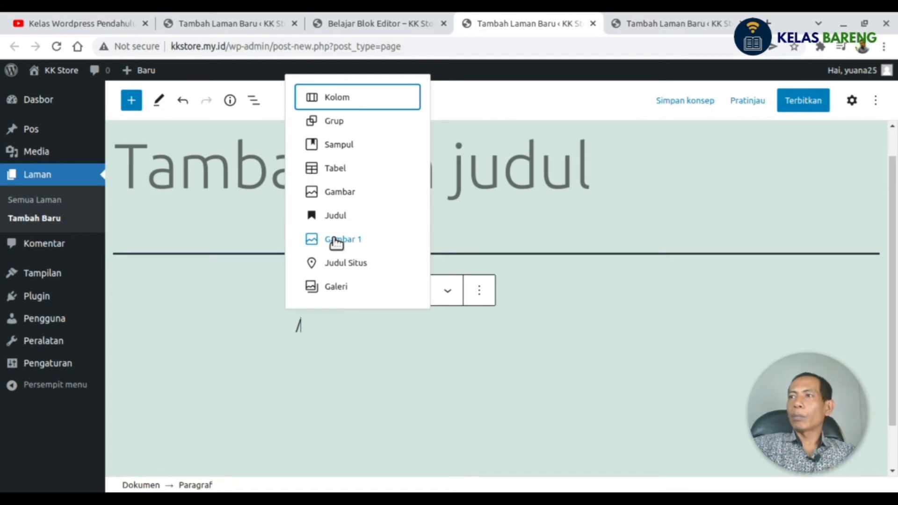
pyautogui.write('g')
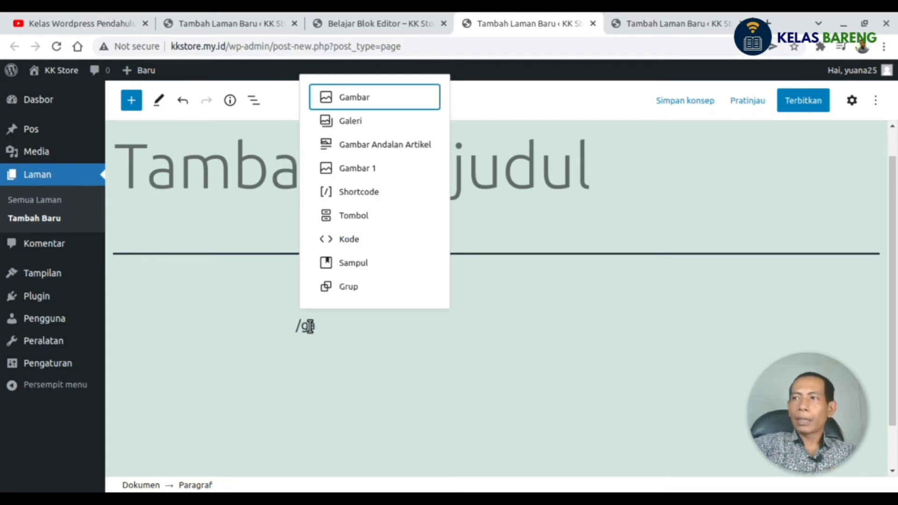
pyautogui.write('ambar')
pyautogui.click(388, 169)
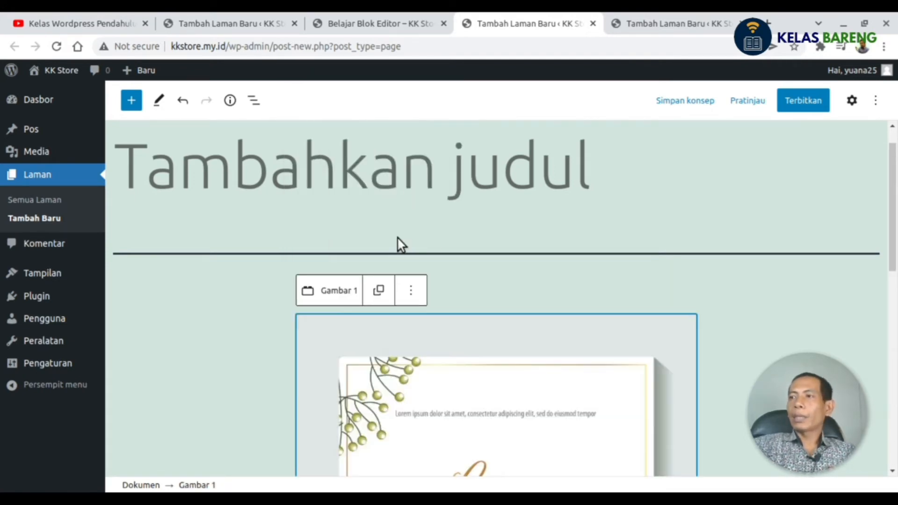
# Add another "Gambar 1" from the reusable blocks in the block library, and open the list for managing reusable blocks
pyautogui.click(131, 101)
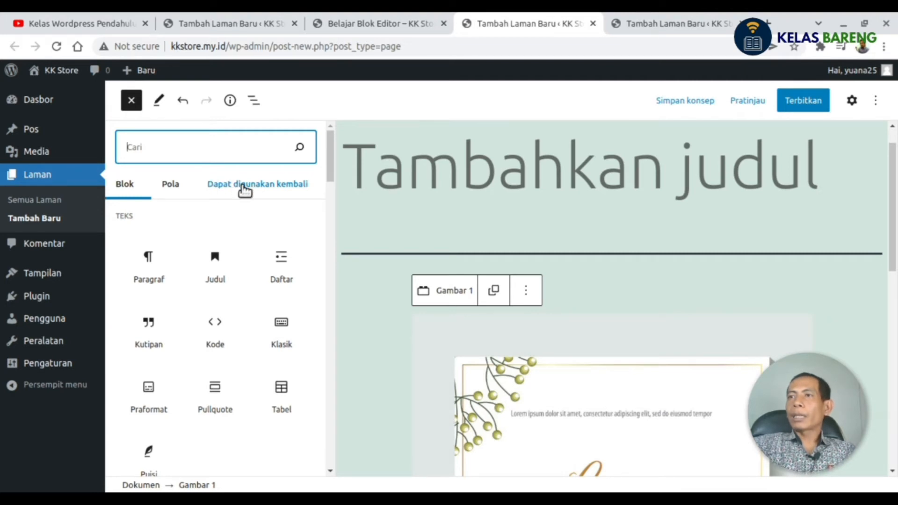
pyautogui.click(244, 189)
pyautogui.click(180, 262)
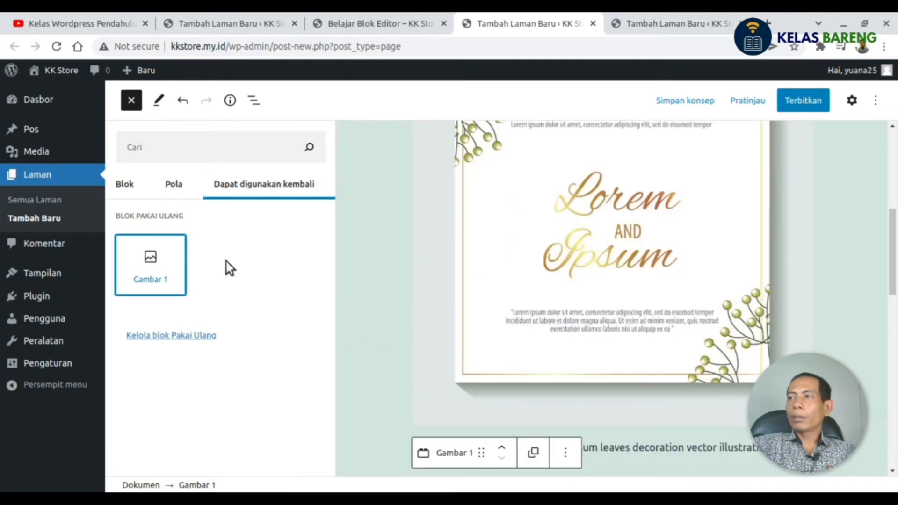
pyautogui.scroll(5, 481, 301)
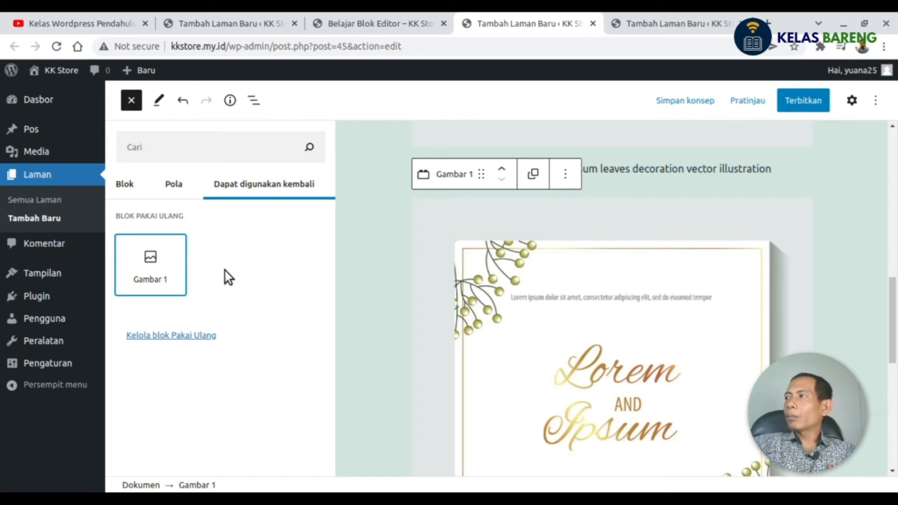
pyautogui.moveTo(146, 260)
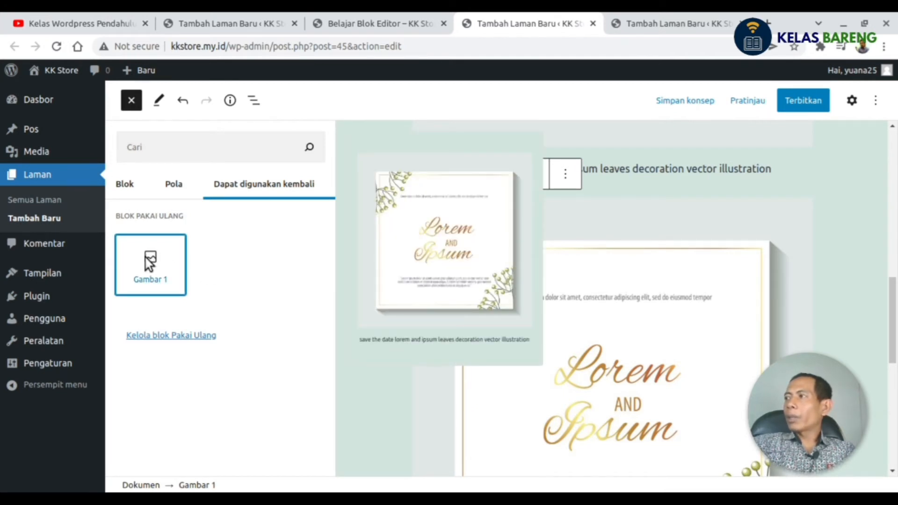
pyautogui.click(145, 257)
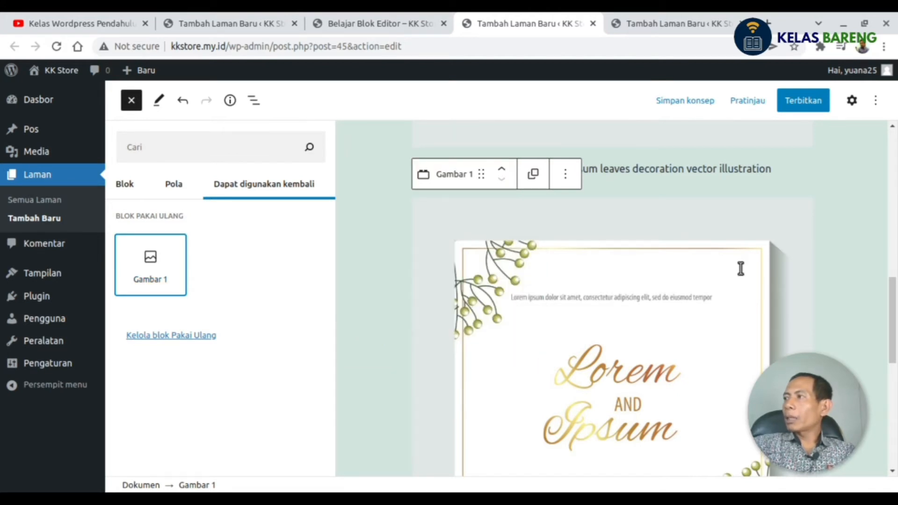
pyautogui.moveTo(154, 271)
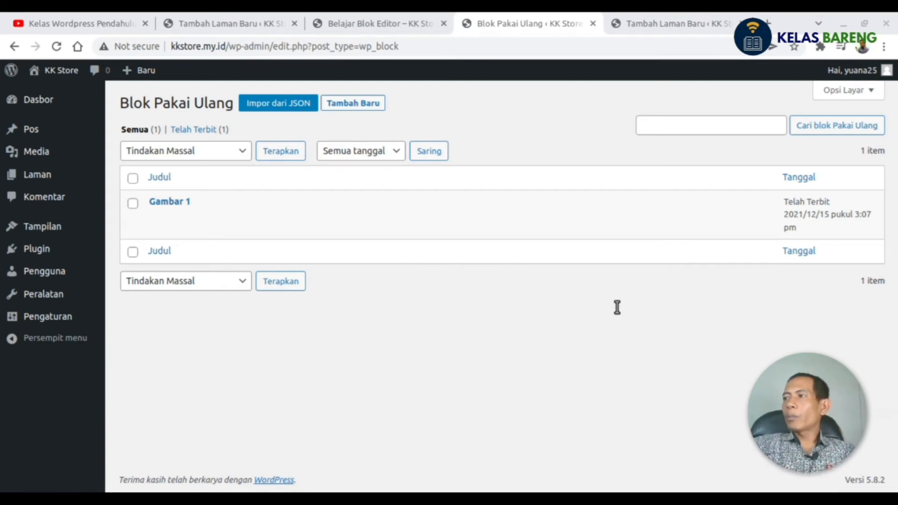
# Return to the "Belajar Blok Editor" page and save its two-column text block as a reusable block named "2 kolom"
pyautogui.click(356, 24)
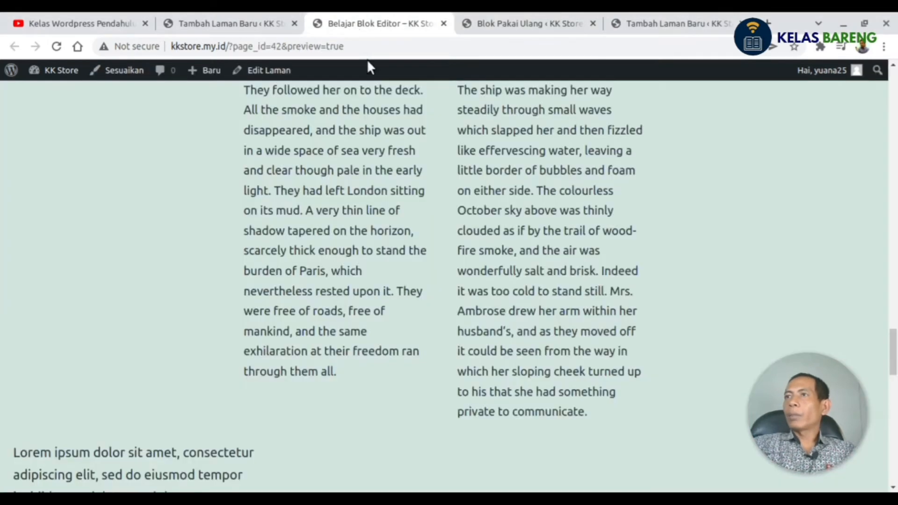
pyautogui.hotkey('ctrl', 'shift', 'Tab')
pyautogui.scroll(-7, 407, 207)
pyautogui.click(413, 242)
pyautogui.scroll(2, 412, 244)
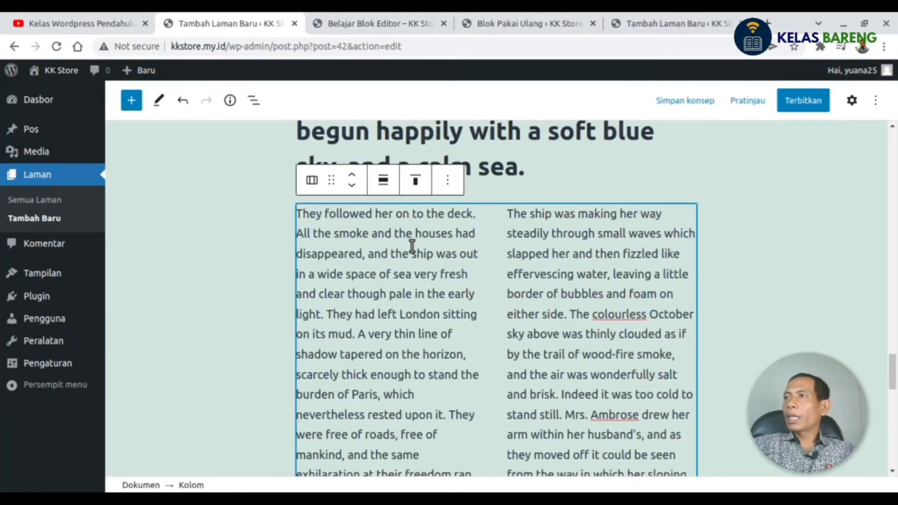
pyautogui.click(448, 180)
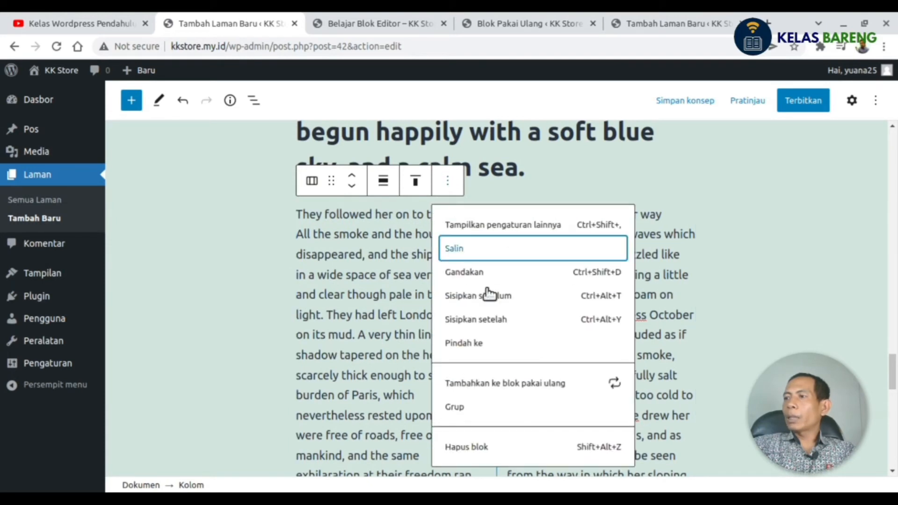
pyautogui.click(502, 386)
pyautogui.write('2')
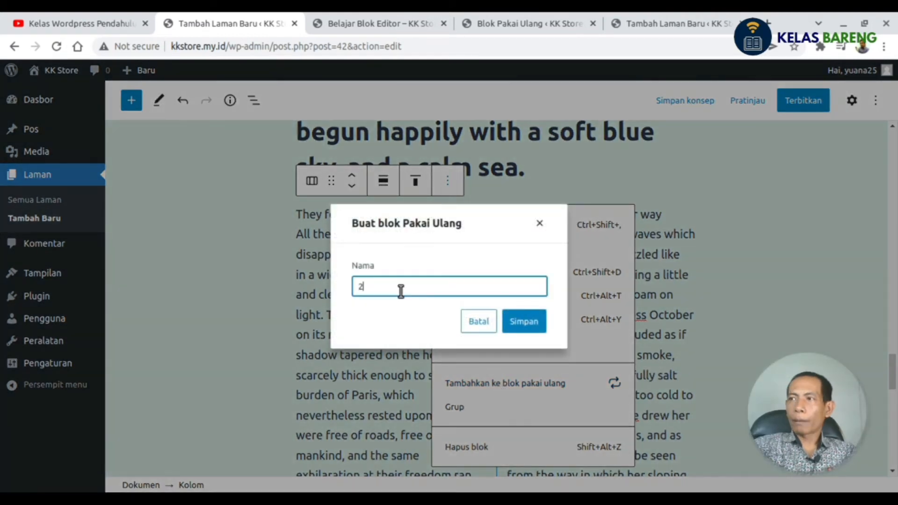
pyautogui.write(' kolom')
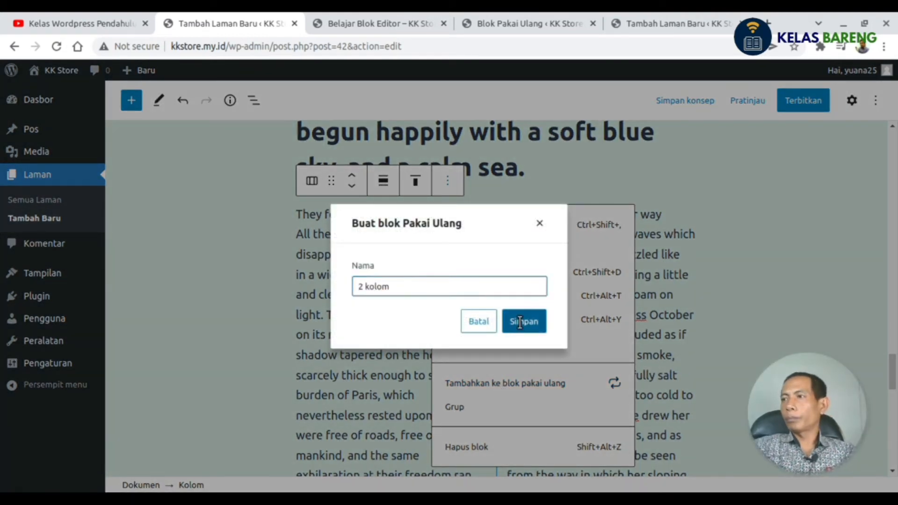
pyautogui.click(522, 320)
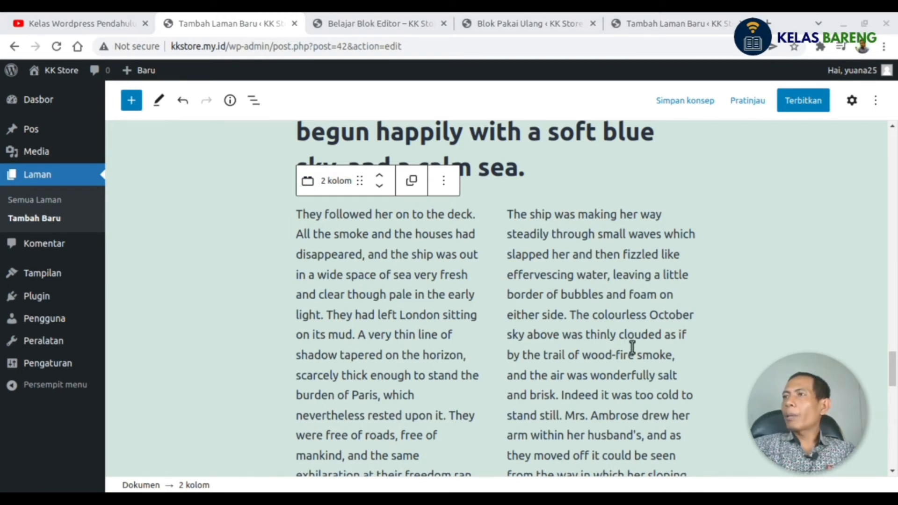
# Browse the block library's categories from text through design to theme blocks, and close the library
pyautogui.click(357, 247)
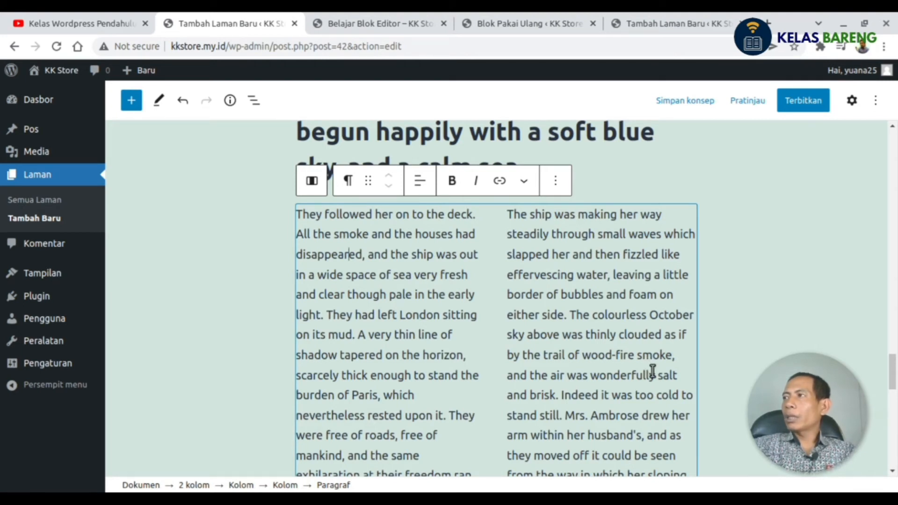
pyautogui.click(131, 100)
pyautogui.moveTo(234, 265)
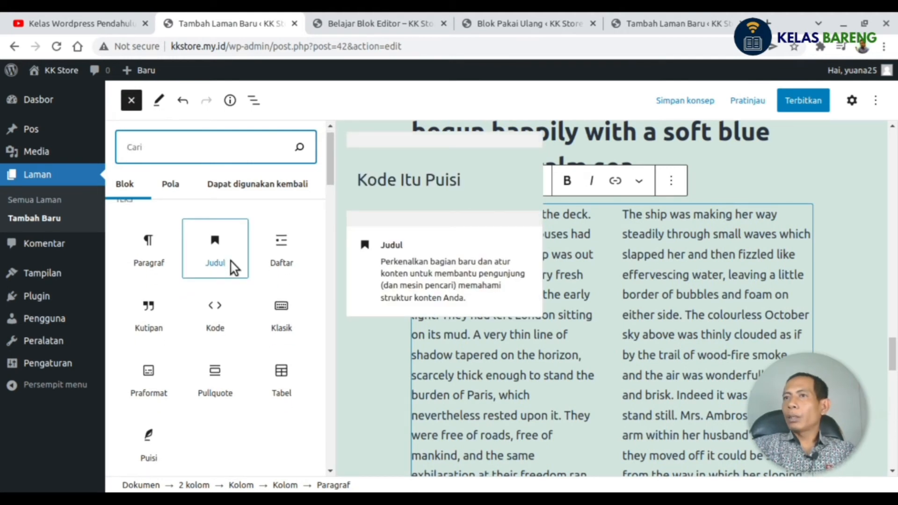
pyautogui.scroll(-5, 220, 272)
pyautogui.moveTo(159, 369)
pyautogui.scroll(-4, 159, 370)
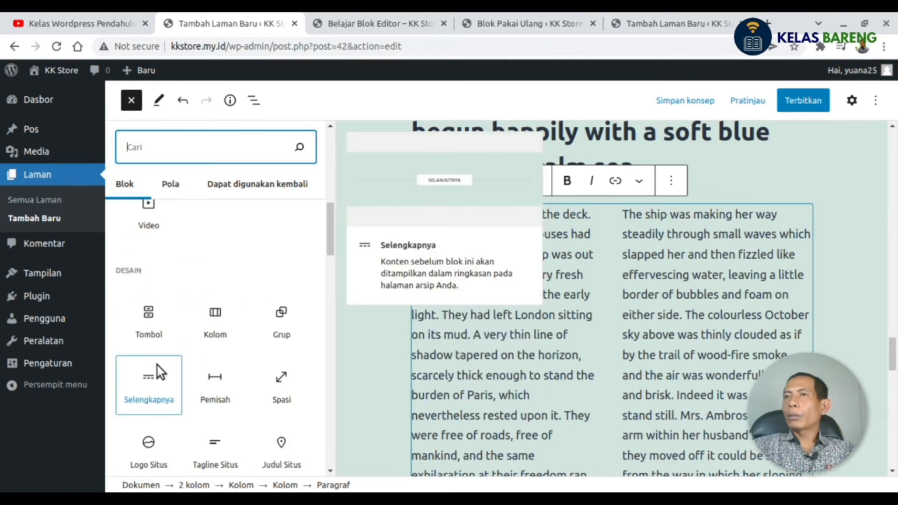
pyautogui.scroll(-5, 160, 372)
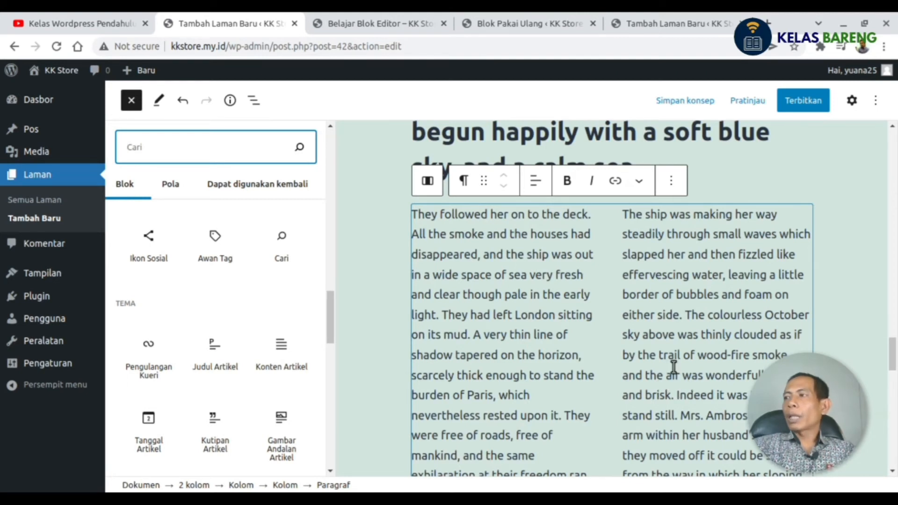
pyautogui.hotkey('alt', 'Tab')
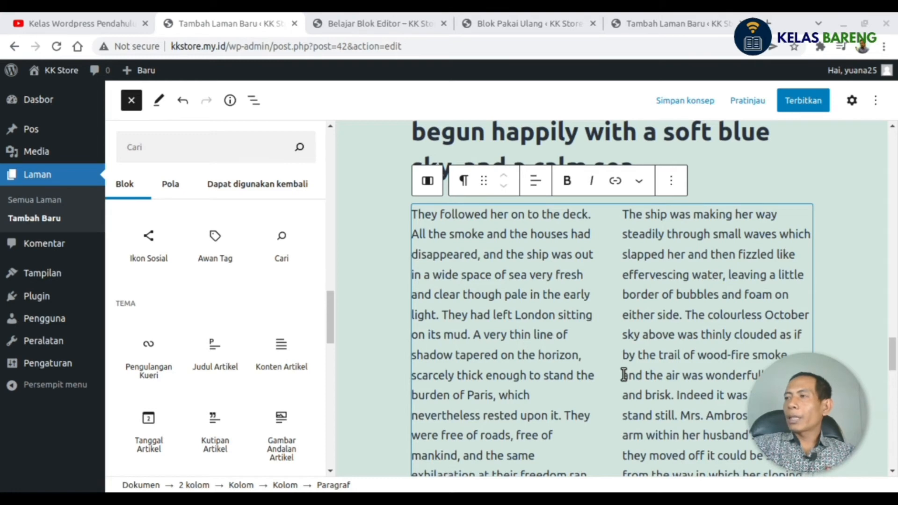
pyautogui.click(623, 374)
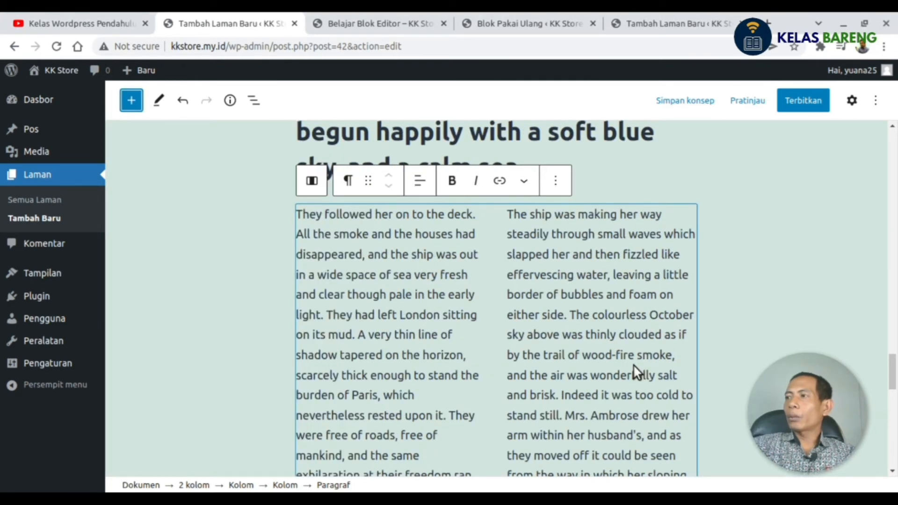
# Select the paragraph above the "The voyage had begun" heading and enable the Bilah perkakas atas view option
pyautogui.scroll(5, 641, 360)
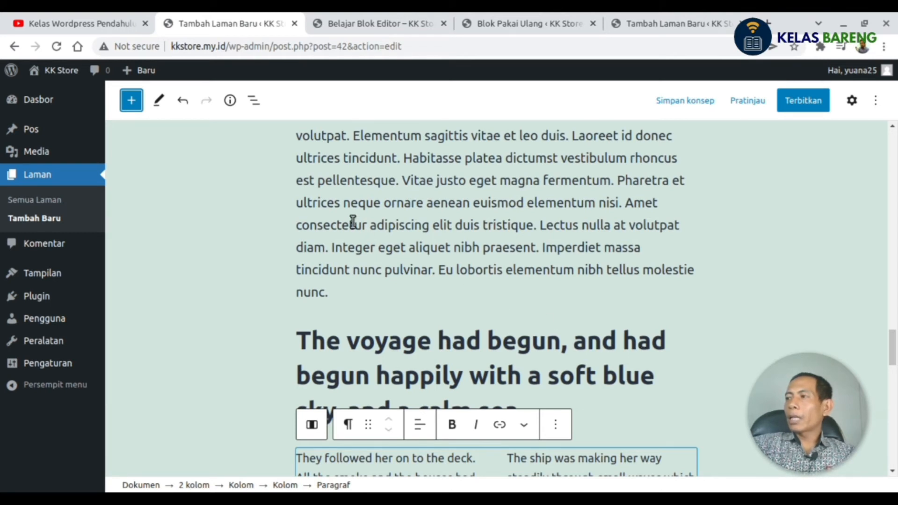
pyautogui.click(337, 181)
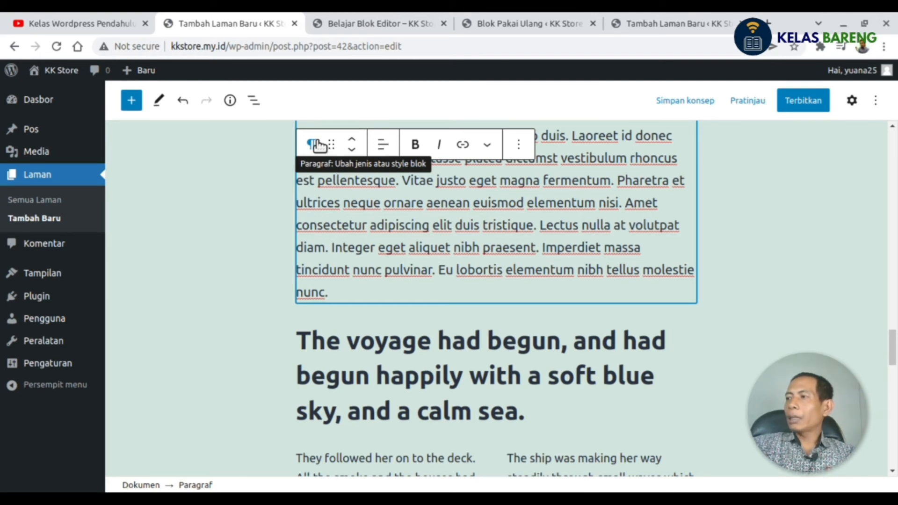
pyautogui.click(876, 101)
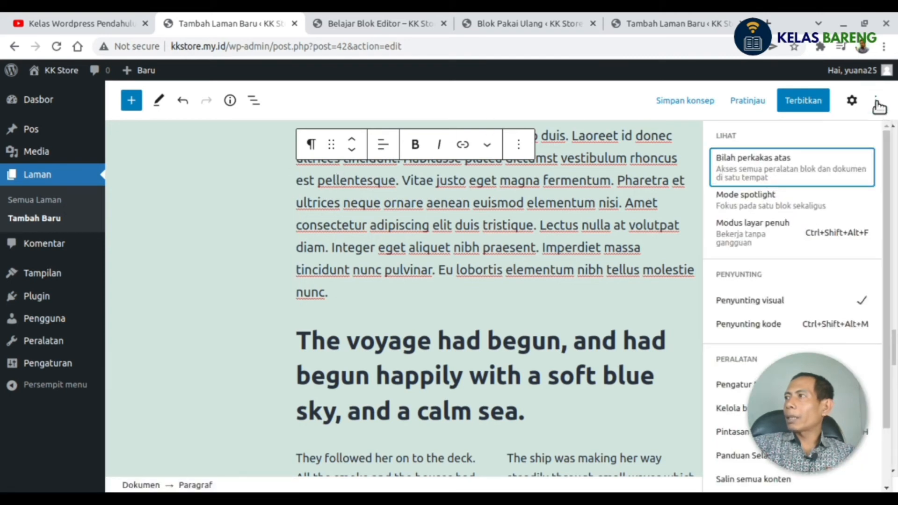
pyautogui.click(782, 164)
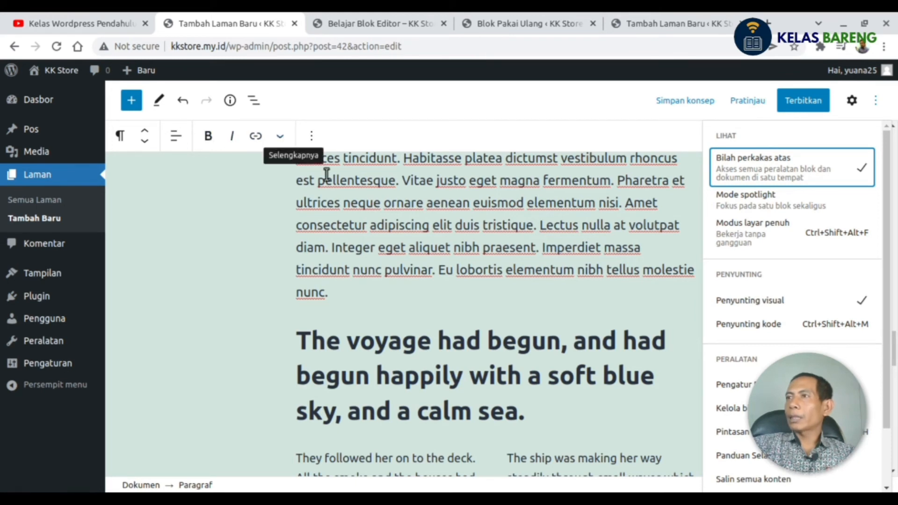
# Select the image inside the "Gambar 1" reusable block to examine its options in the top toolbar
pyautogui.scroll(-10, 370, 248)
pyautogui.scroll(1, 356, 250)
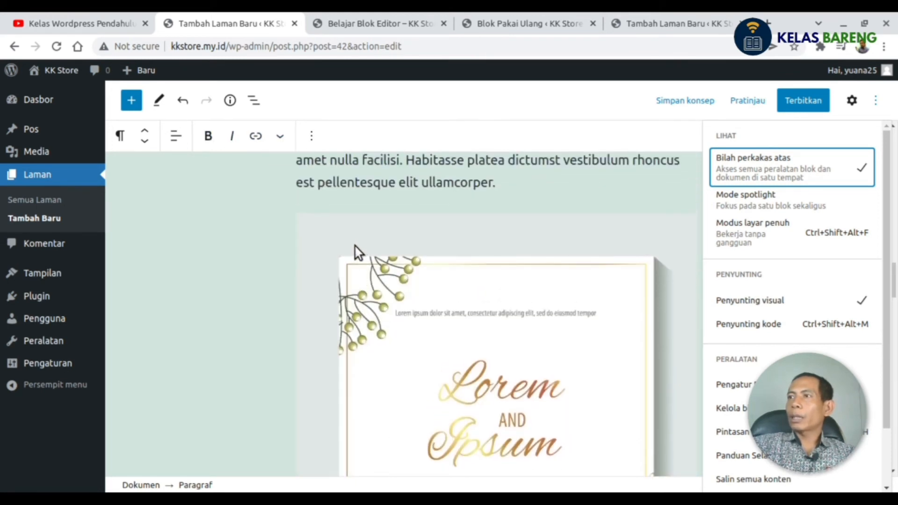
pyautogui.click(353, 254)
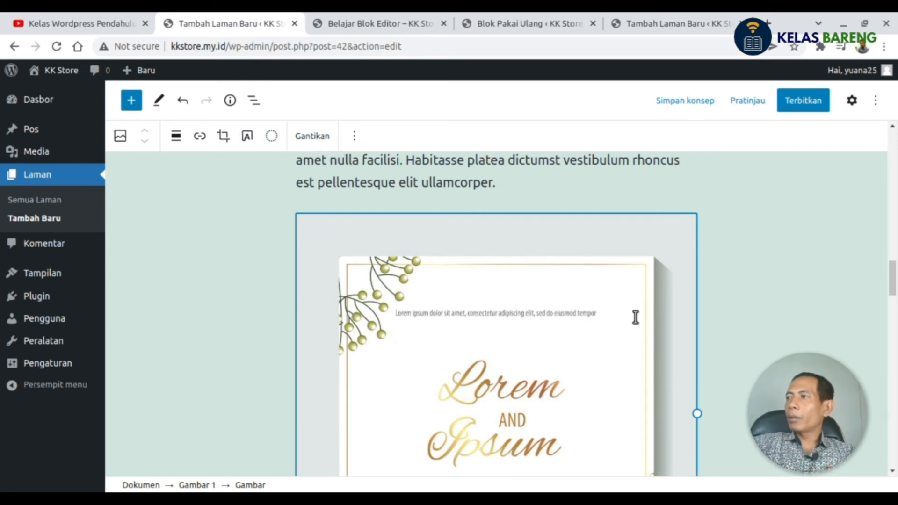
# Add a Gambar block at the end of the page using the slash command and fill it with the save-the-date illustration from the media library
pyautogui.scroll(-15, 326, 305)
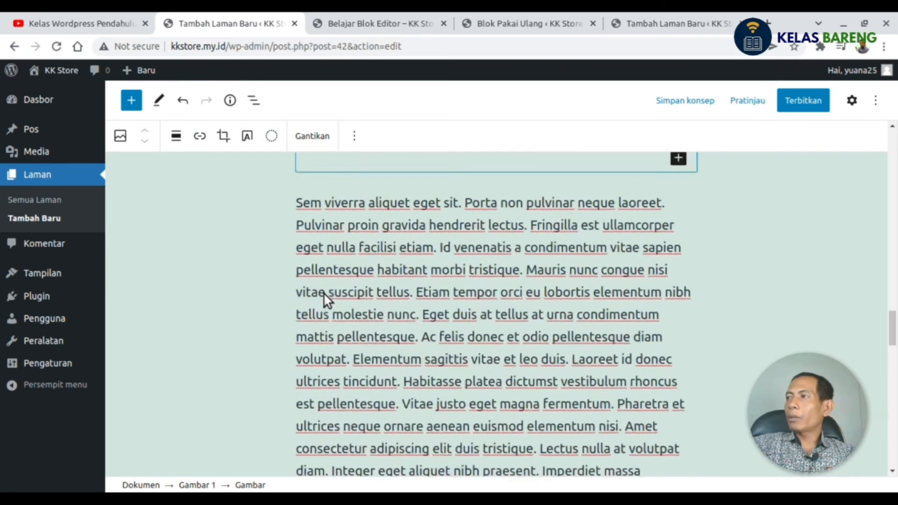
pyautogui.scroll(-8, 325, 293)
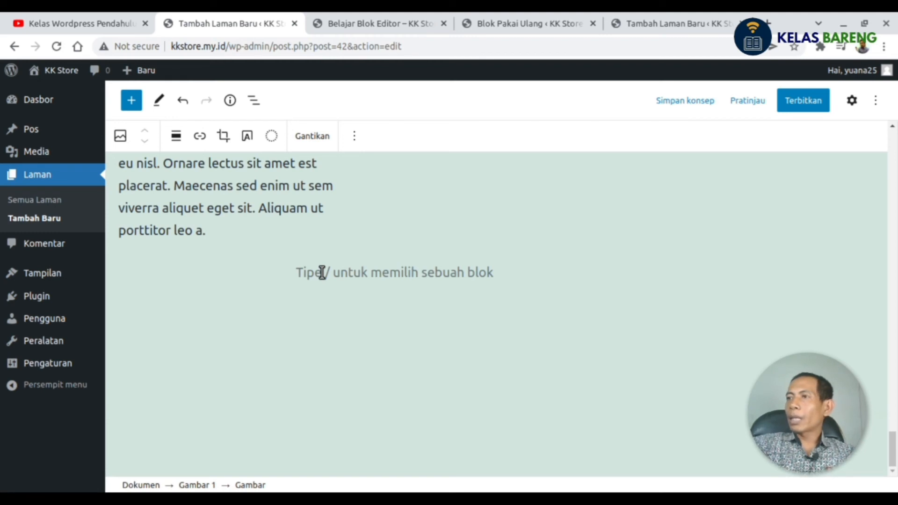
pyautogui.click(322, 273)
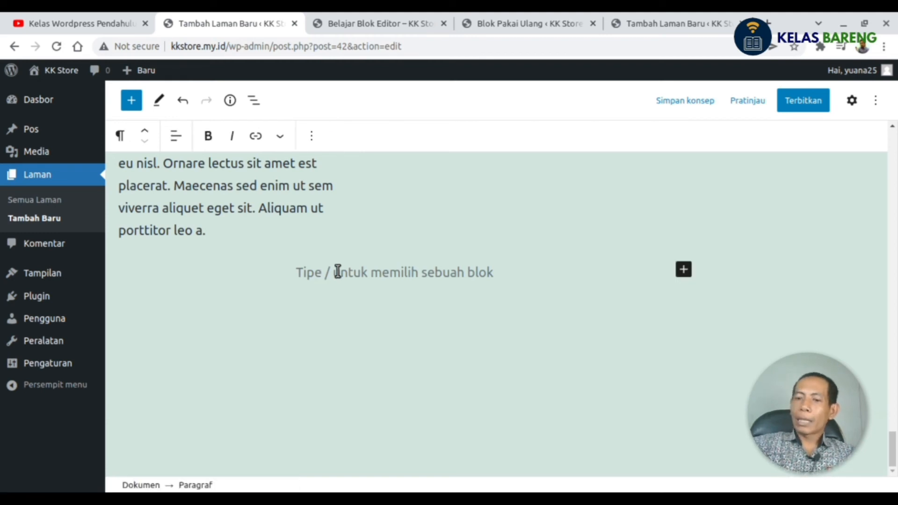
pyautogui.write('/')
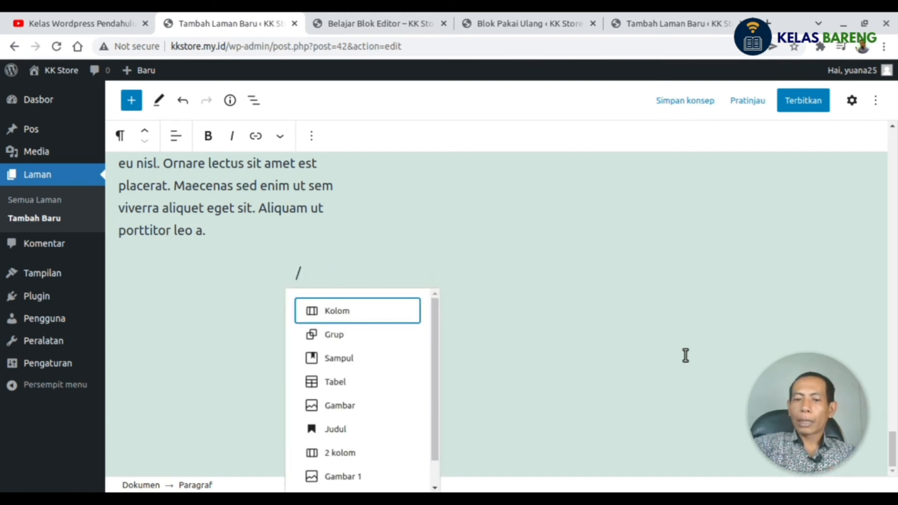
pyautogui.click(340, 405)
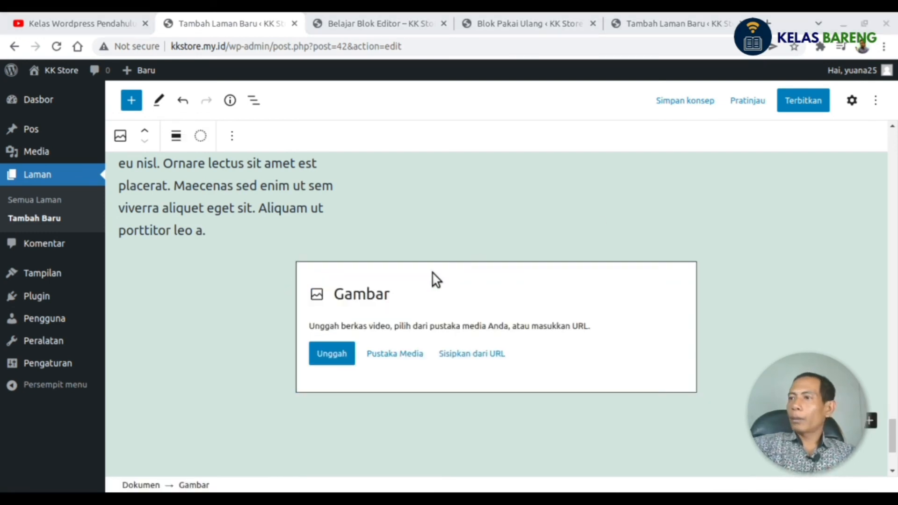
pyautogui.click(395, 354)
pyautogui.click(91, 248)
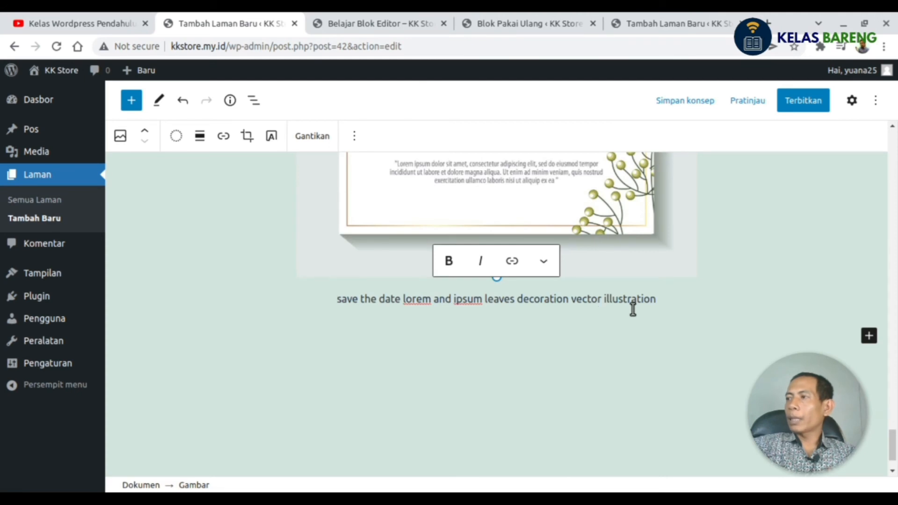
# Review the editor's list of keyboard shortcuts (Pintasan keyboard), from the global to the text formatting ones, and close it
pyautogui.click(878, 101)
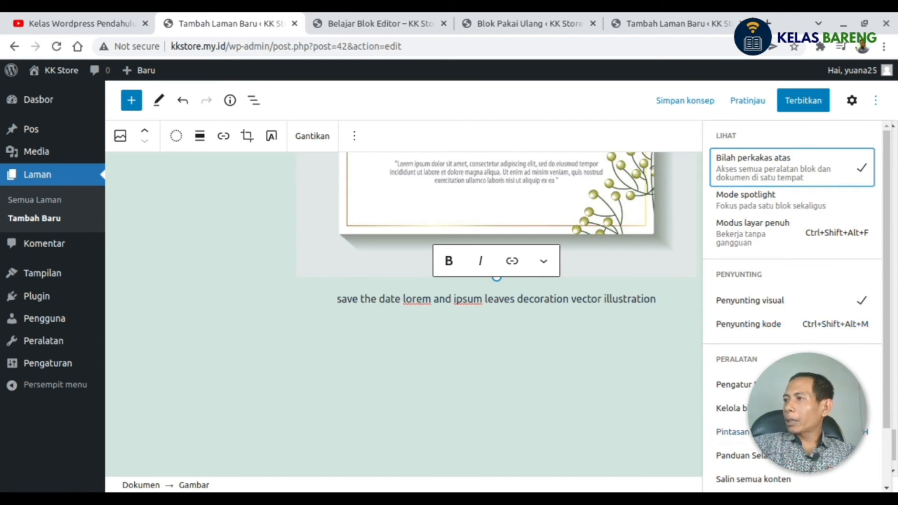
pyautogui.click(739, 432)
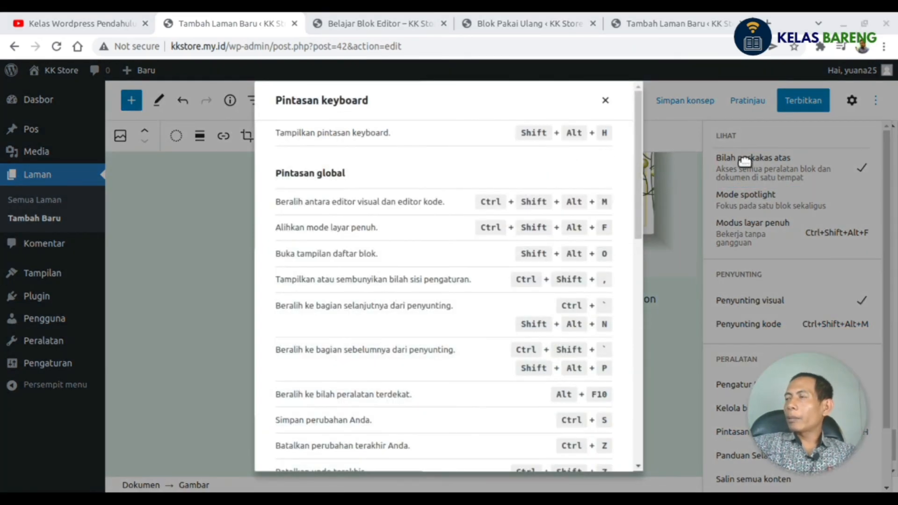
pyautogui.scroll(-15, 437, 259)
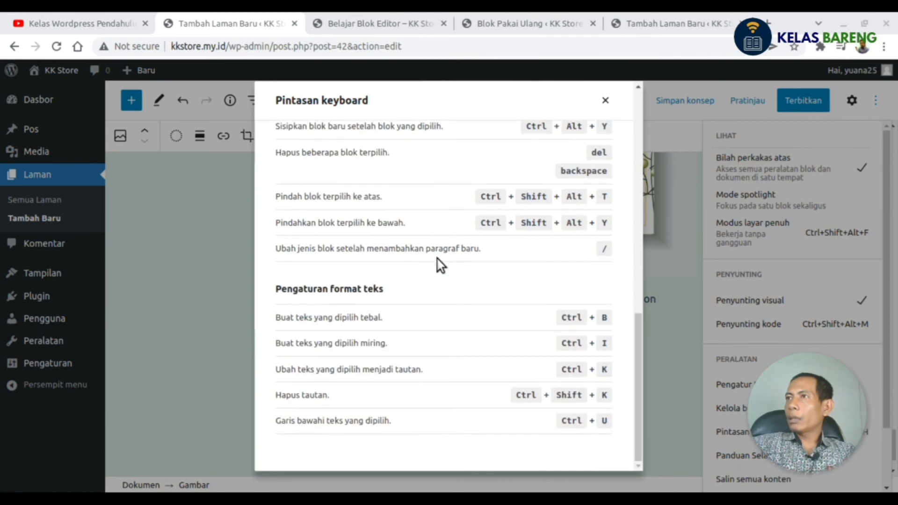
pyautogui.scroll(15, 437, 259)
pyautogui.scroll(-15, 437, 260)
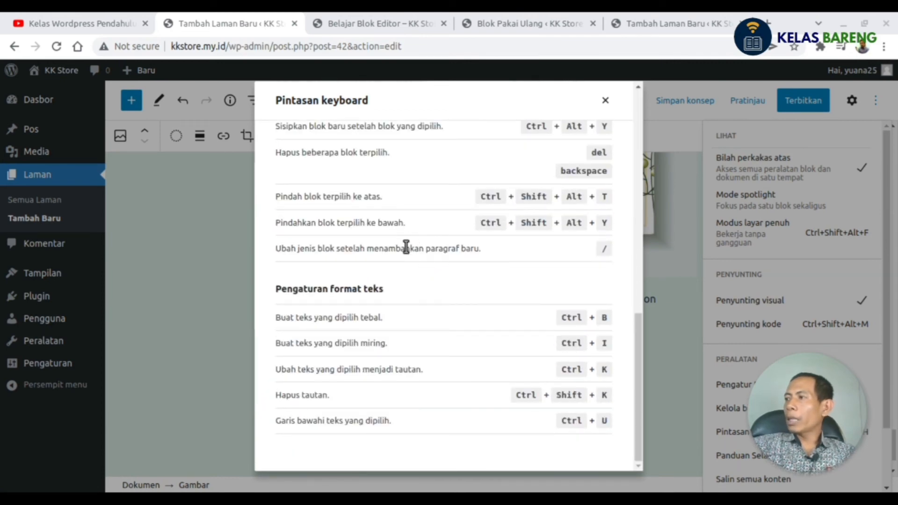
pyautogui.scroll(2, 406, 247)
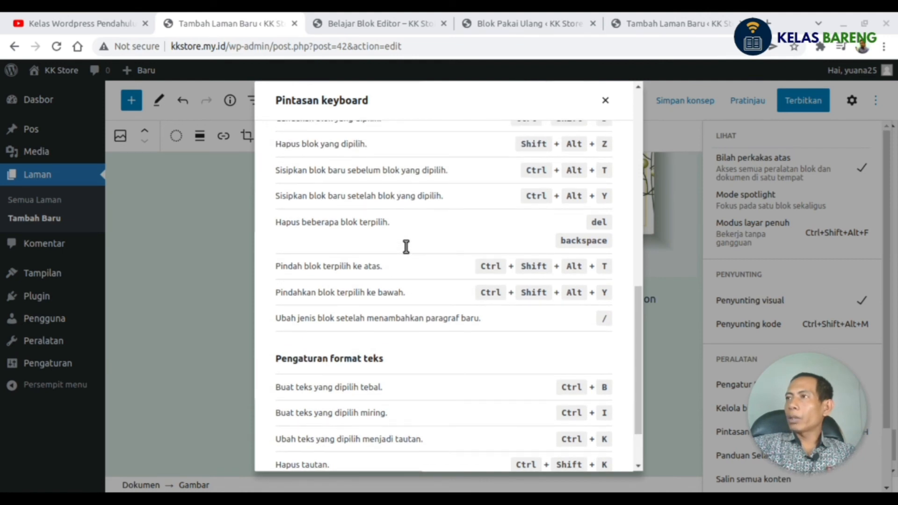
pyautogui.click(607, 102)
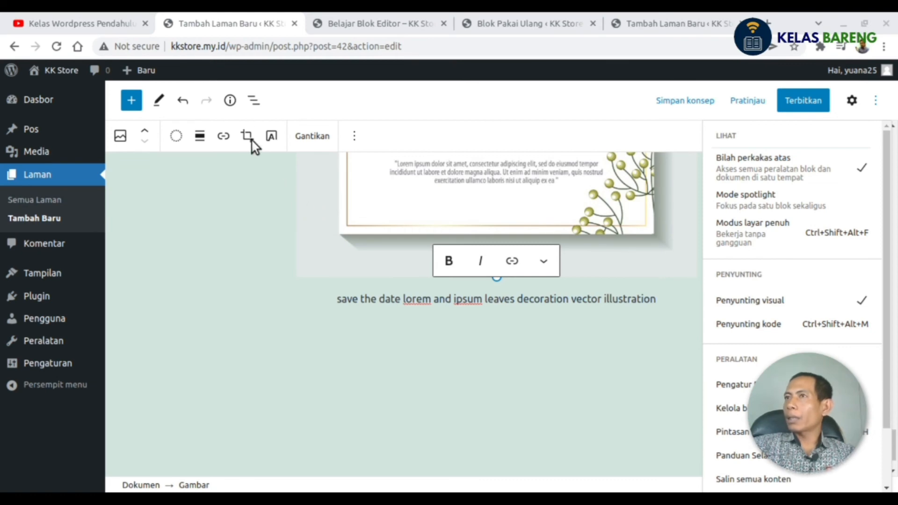
# Insert the captioned save-the-date image above the first "Lorem ipsum" paragraph at the start of the page
pyautogui.click(236, 459)
pyautogui.moveTo(890, 451); pyautogui.dragTo(884, 146)
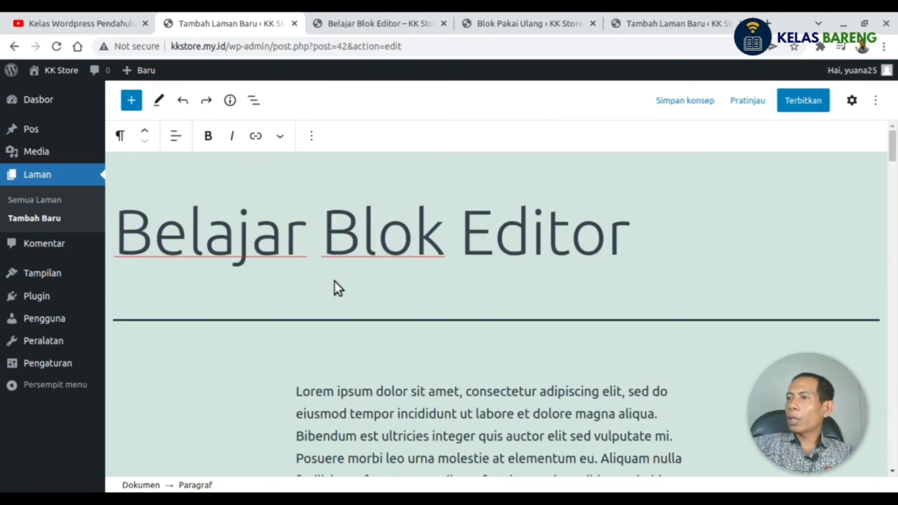
pyautogui.scroll(-3, 381, 271)
pyautogui.click(418, 216)
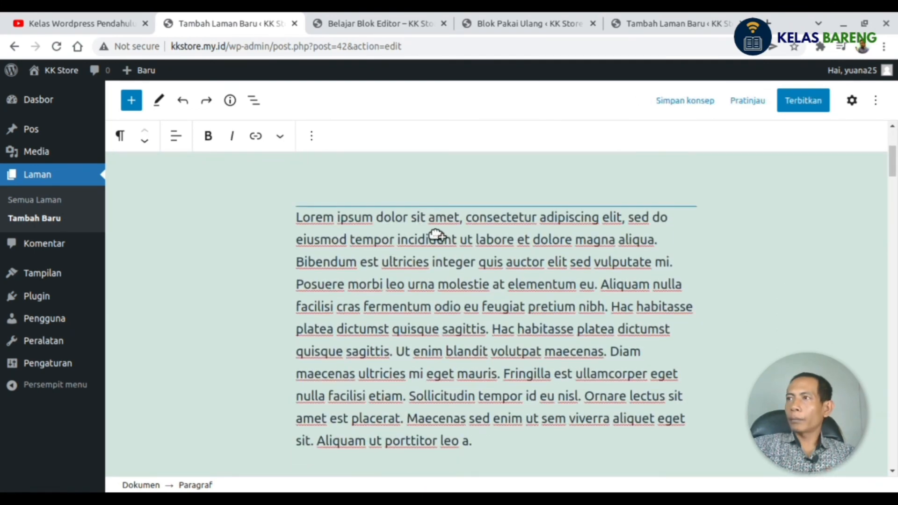
pyautogui.press('Return')
pyautogui.scroll(8, 425, 246)
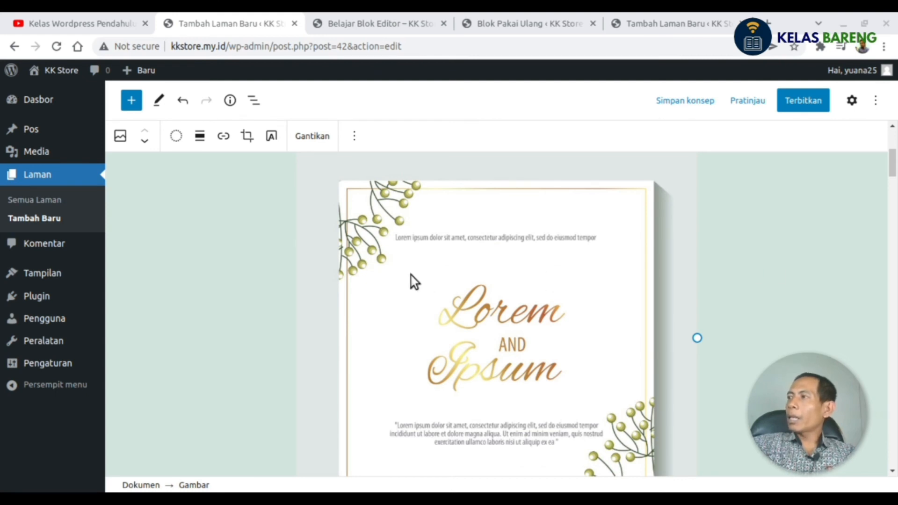
pyautogui.scroll(-2, 411, 276)
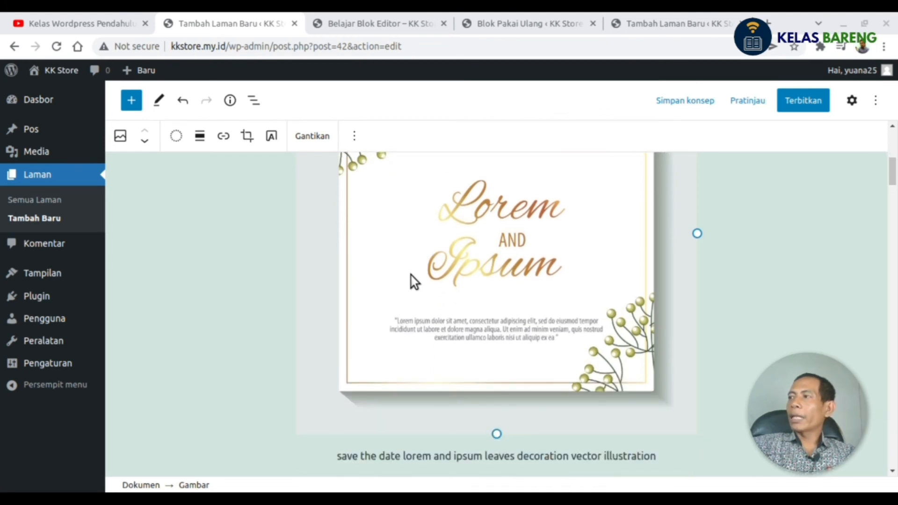
pyautogui.scroll(-2, 445, 292)
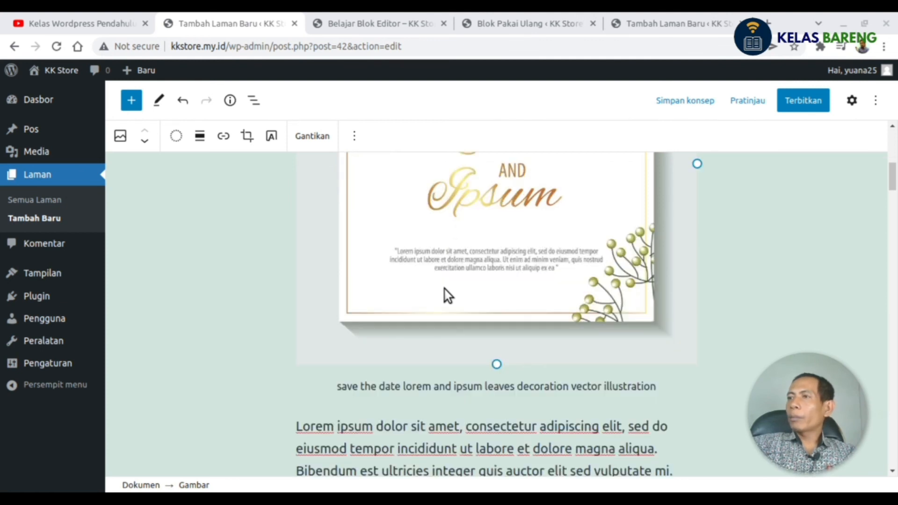
# Copy the link of the "Kelas Wordpress Pendahuluan" video from YouTube and embed it in the empty paragraph at the page's end
pyautogui.scroll(-5, 448, 292)
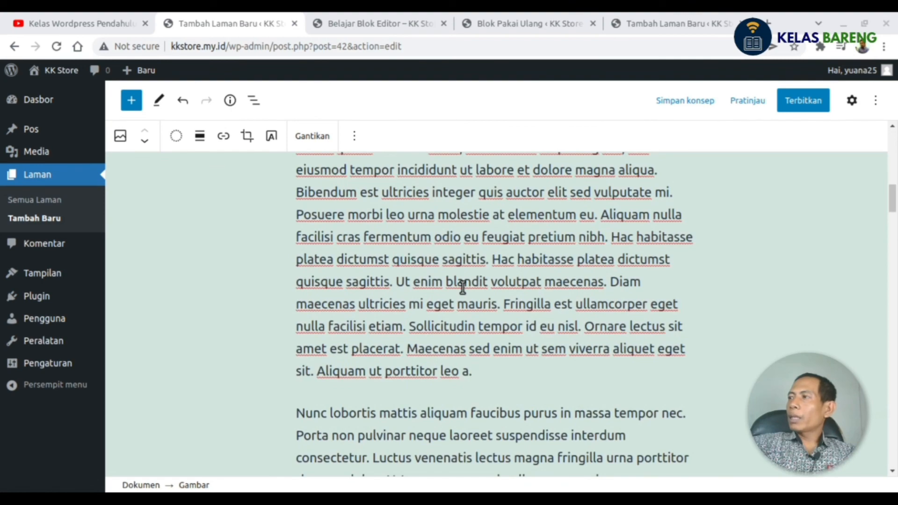
pyautogui.scroll(-15, 463, 288)
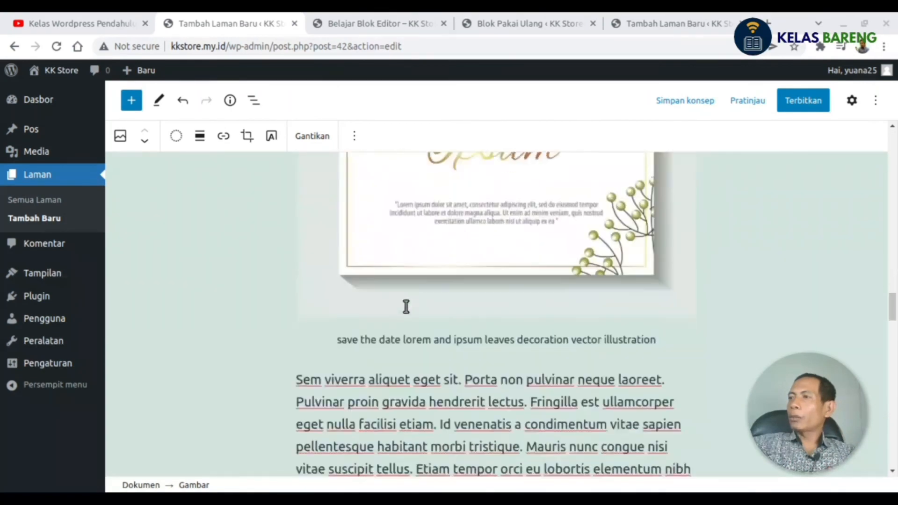
pyautogui.scroll(-15, 406, 306)
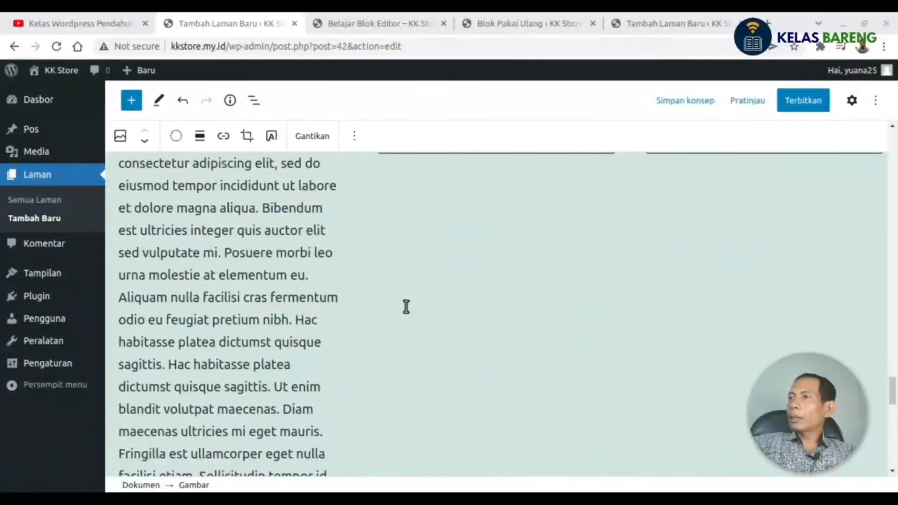
pyautogui.click(338, 273)
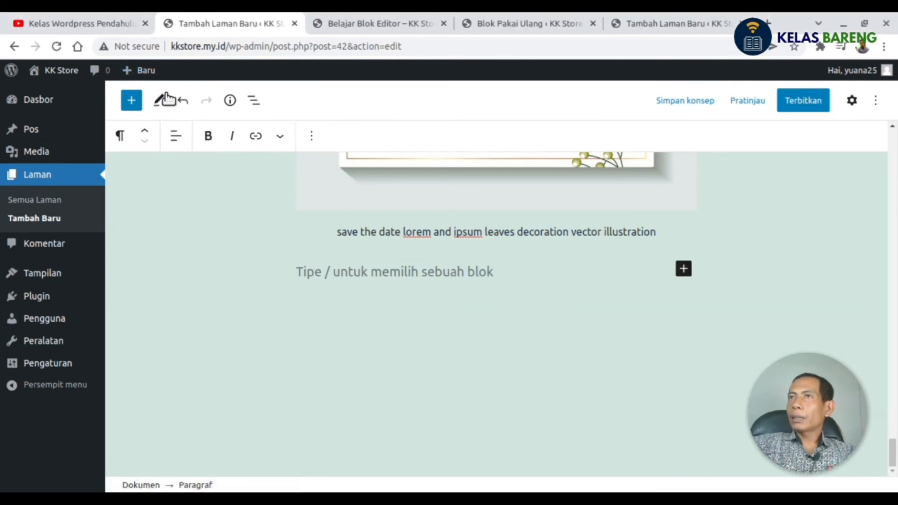
pyautogui.click(80, 23)
pyautogui.hotkey('ctrl', 'c')
pyautogui.click(233, 23)
pyautogui.hotkey('ctrl', 'v')
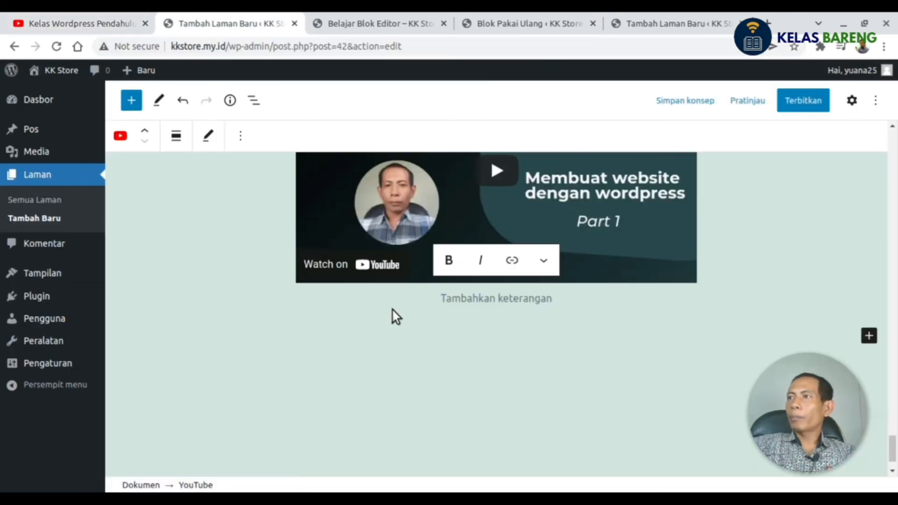
pyautogui.scroll(3, 370, 309)
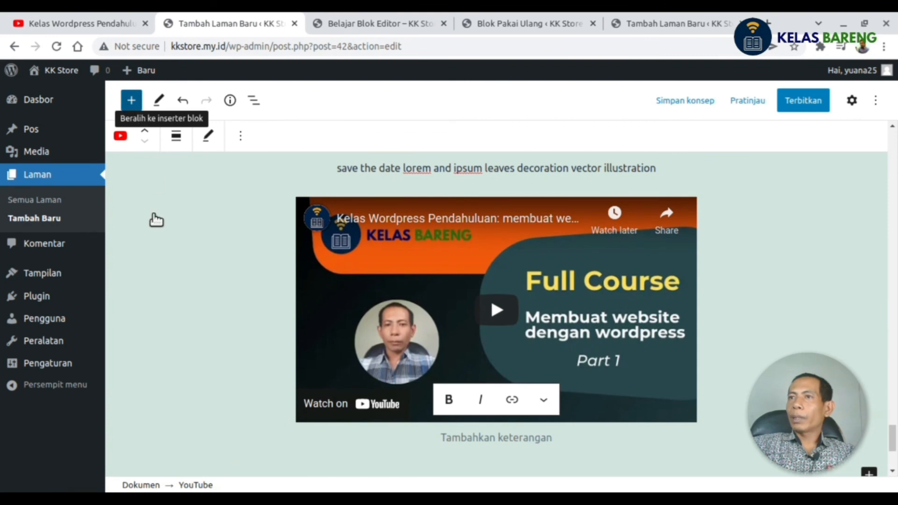
# Browse the block library's Sematan category for the available embed blocks, and close the library
pyautogui.click(131, 100)
pyautogui.scroll(-10, 187, 299)
pyautogui.scroll(-12, 187, 299)
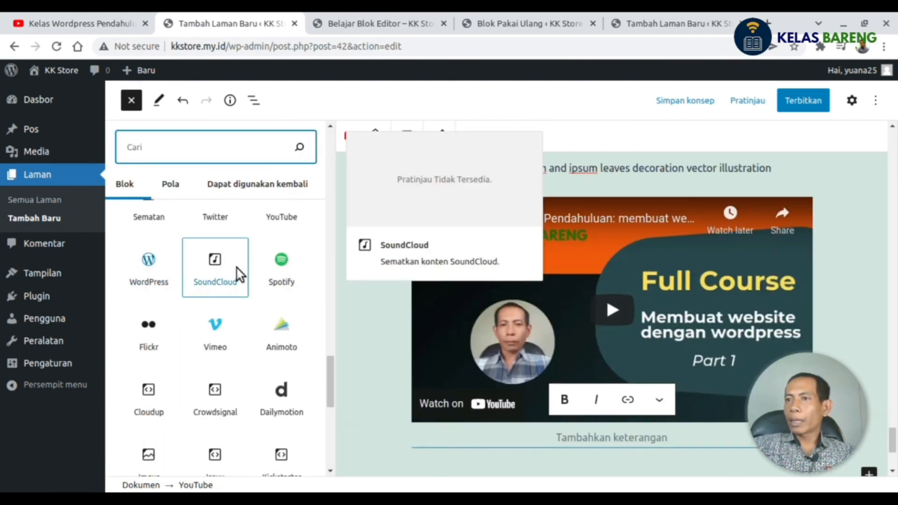
pyautogui.scroll(2, 258, 281)
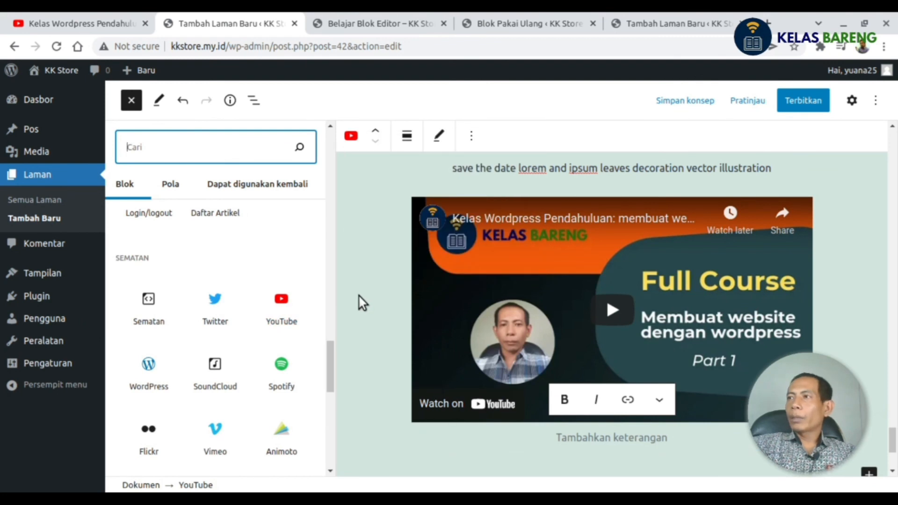
pyautogui.click(460, 264)
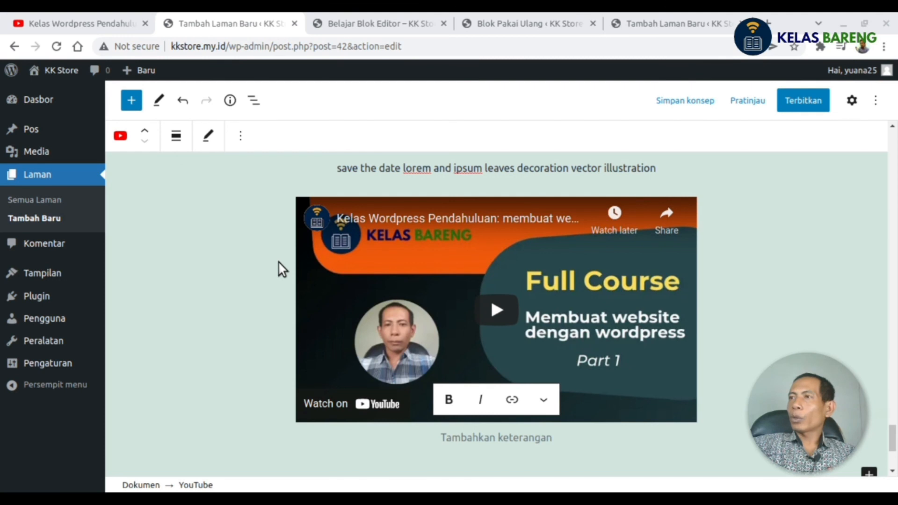
# Save the draft of the "Belajar Blok Editor" page and publish the page
pyautogui.click(686, 102)
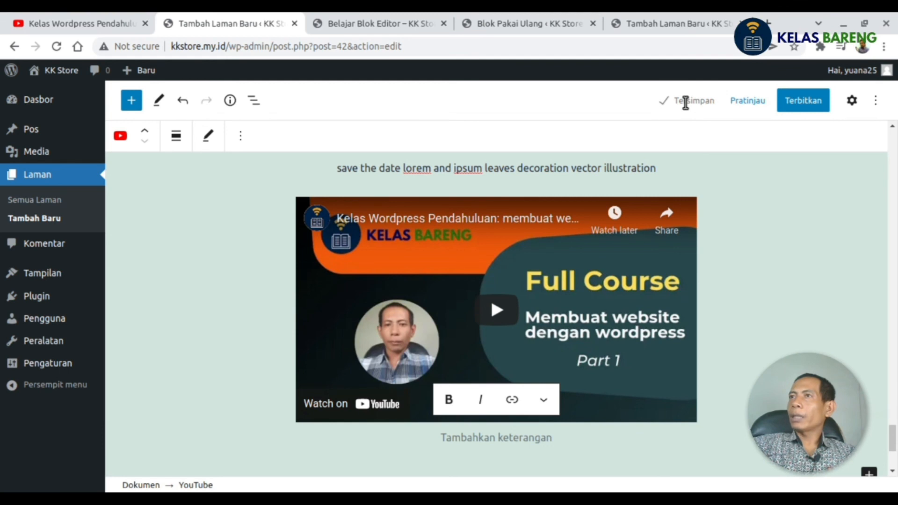
pyautogui.click(800, 102)
pyautogui.click(729, 111)
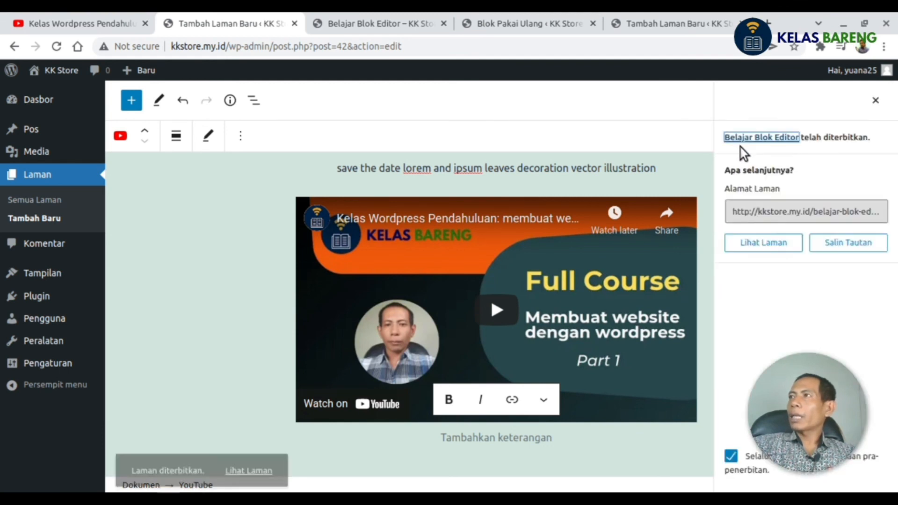
# Open the published "Belajar Blok Editor" page and look through its content down to the footer
pyautogui.click(256, 462)
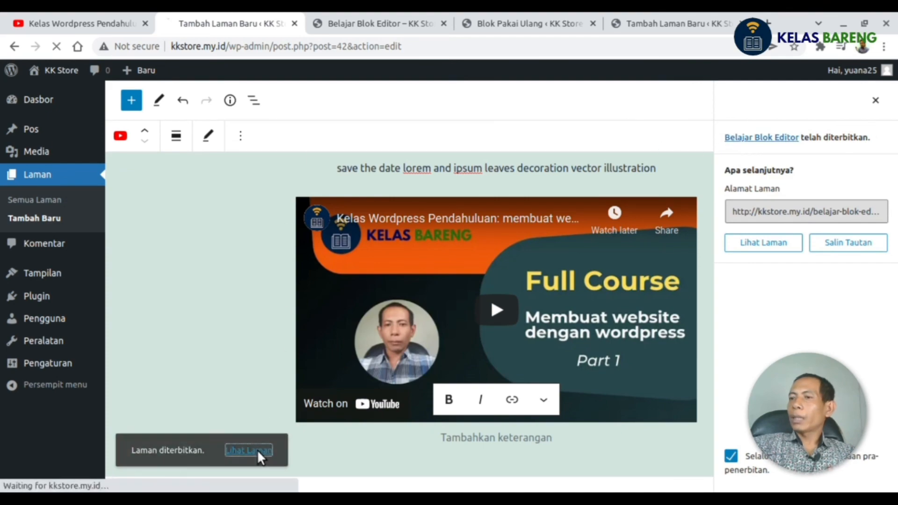
pyautogui.scroll(-20, 397, 214)
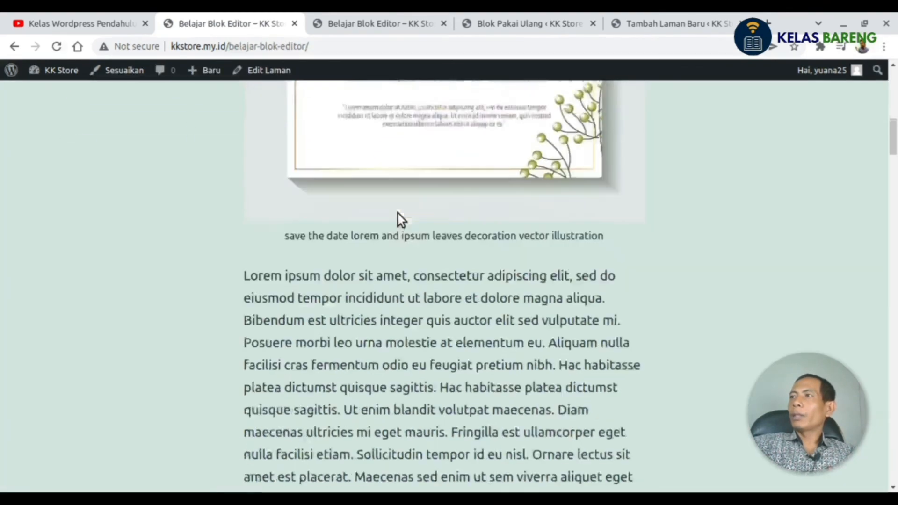
pyautogui.scroll(-20, 397, 212)
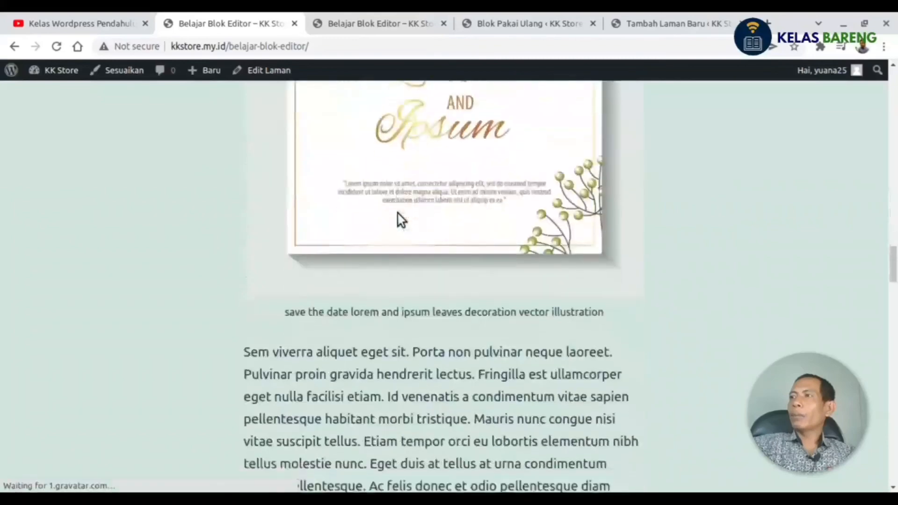
pyautogui.scroll(-10, 398, 213)
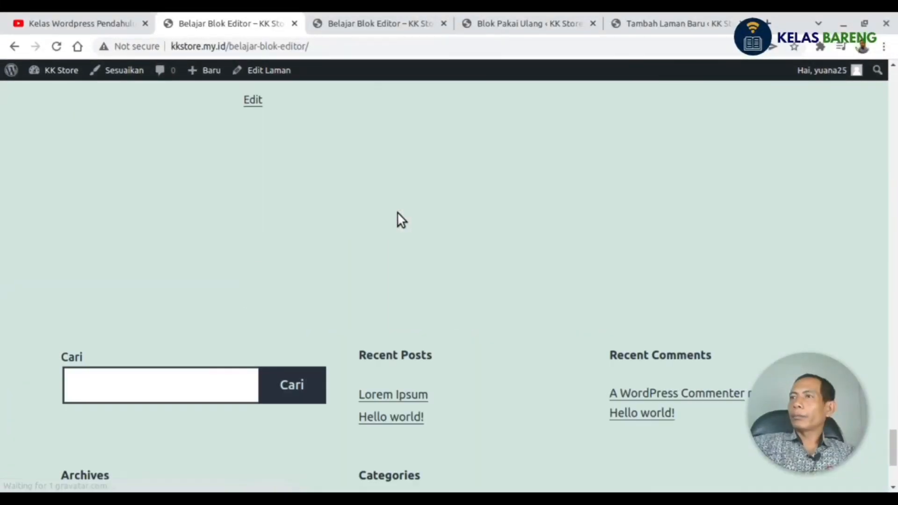